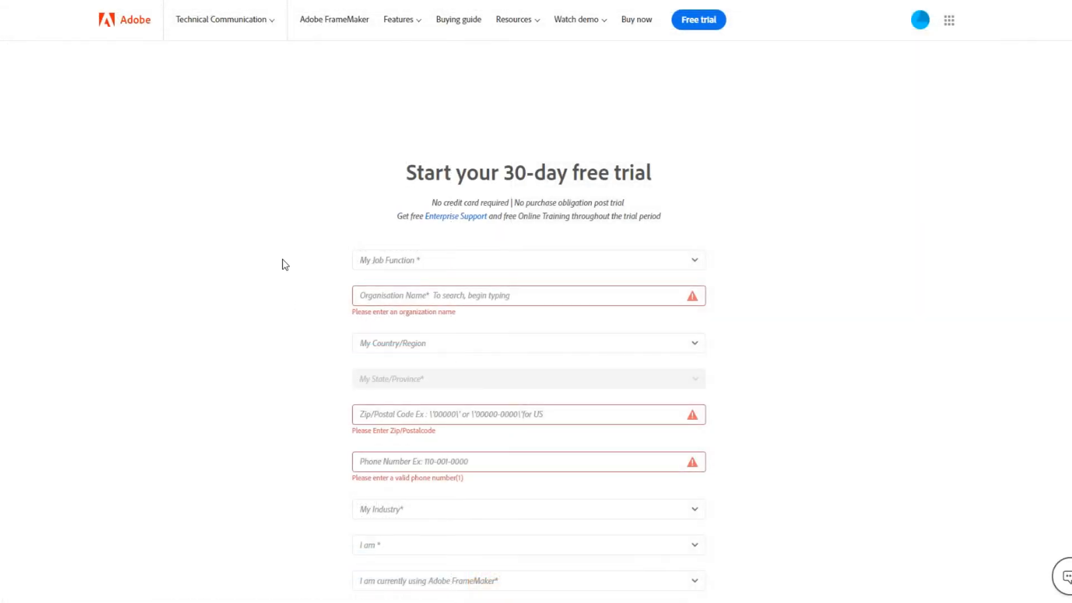
scroll(743, 220, down, 5)
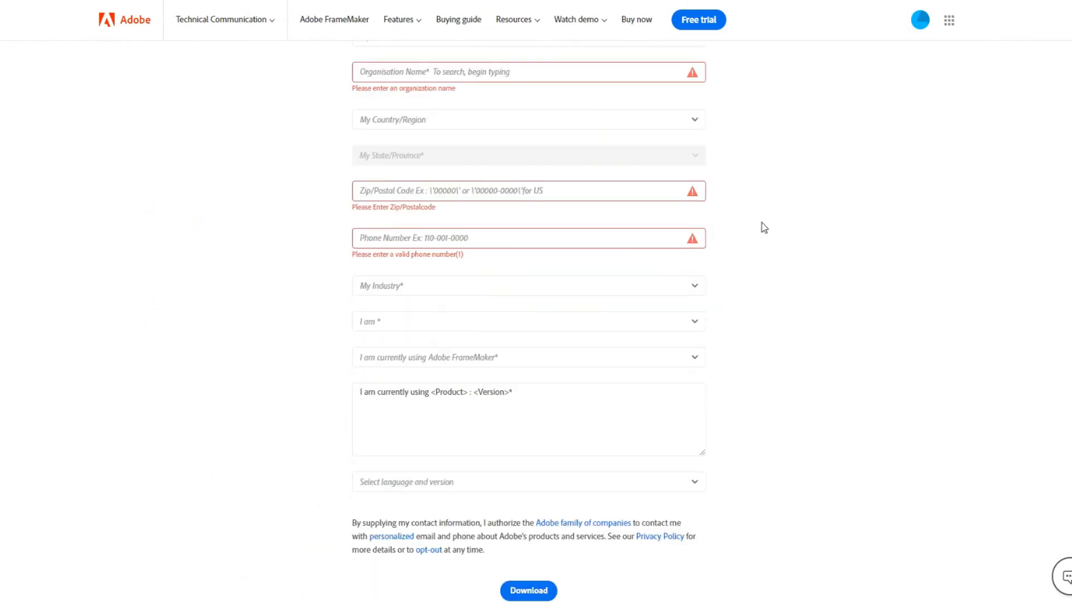
scroll(742, 226, up, 5)
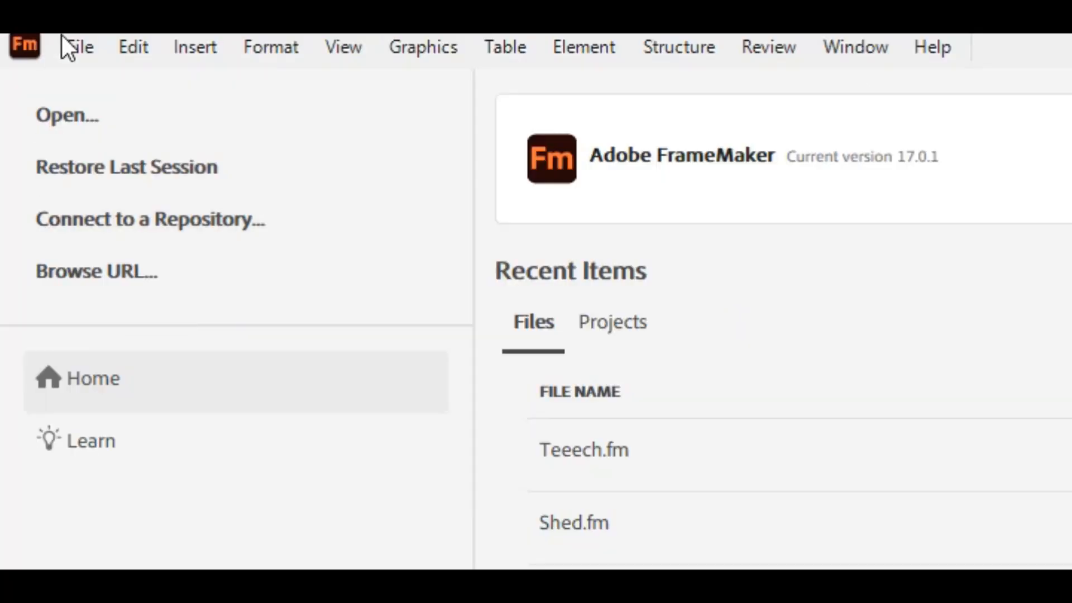
Create a new document from the Portrait preset
click(84, 46)
mouse_move(106, 70)
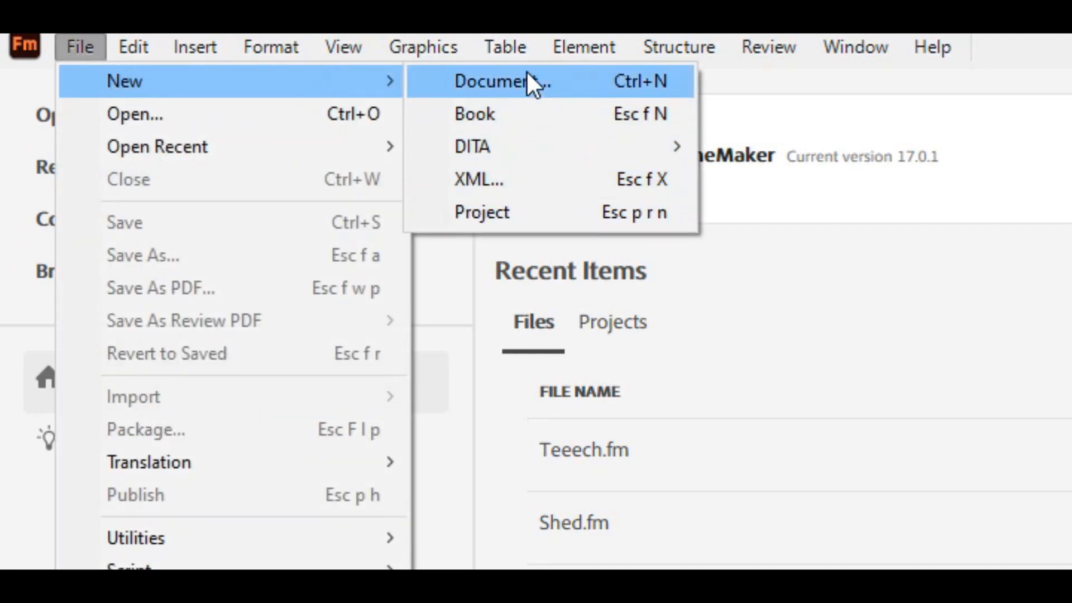
click(527, 189)
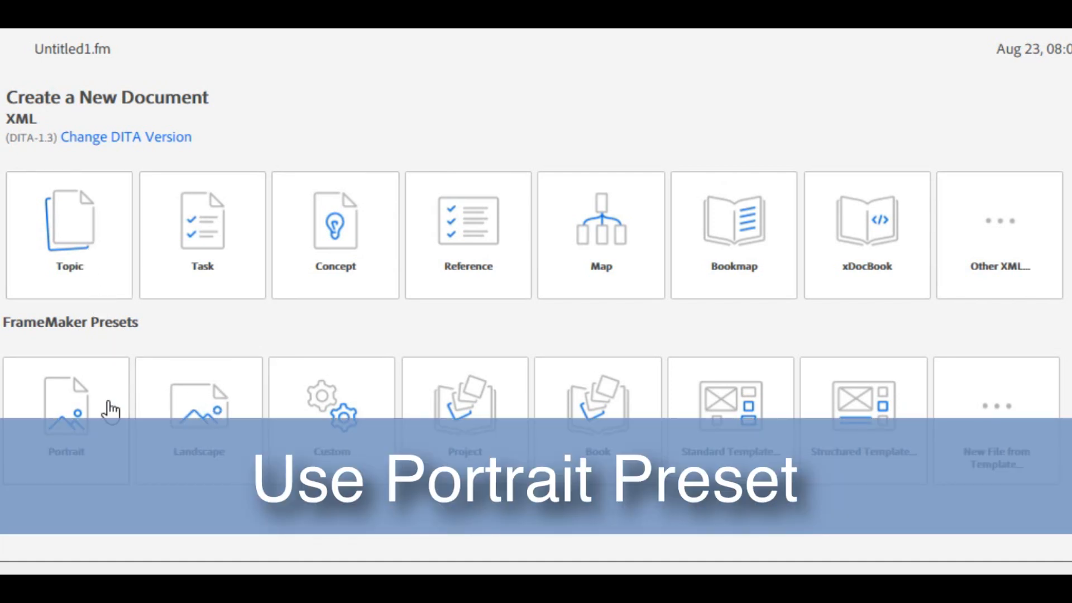
click(89, 417)
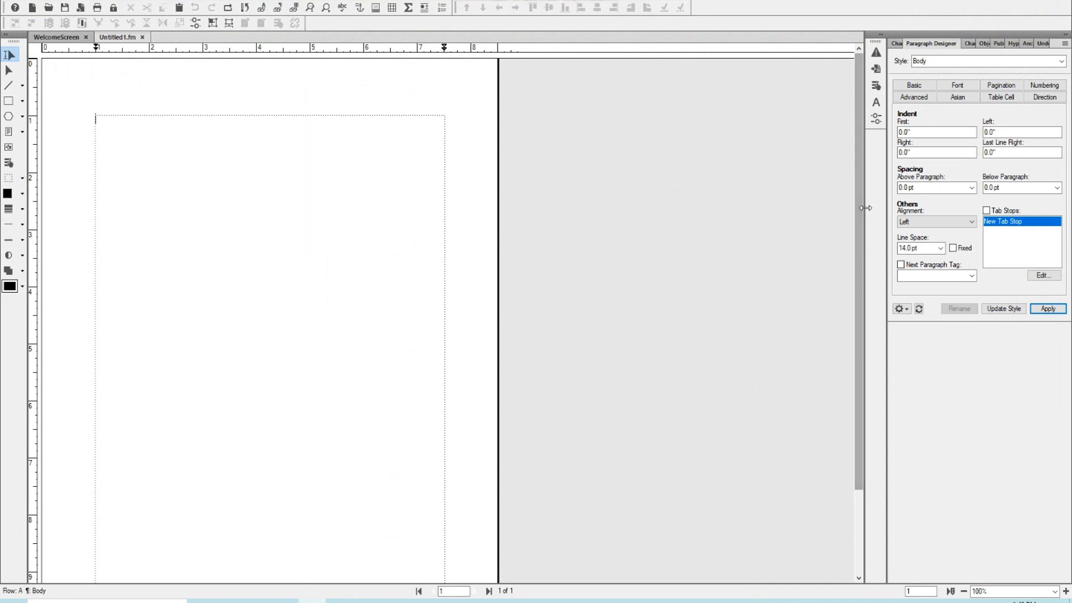
Widen the collapsed panel dock until its panel names show, and try to pull the tool palette out of its dock
drag(865, 210, 725, 214)
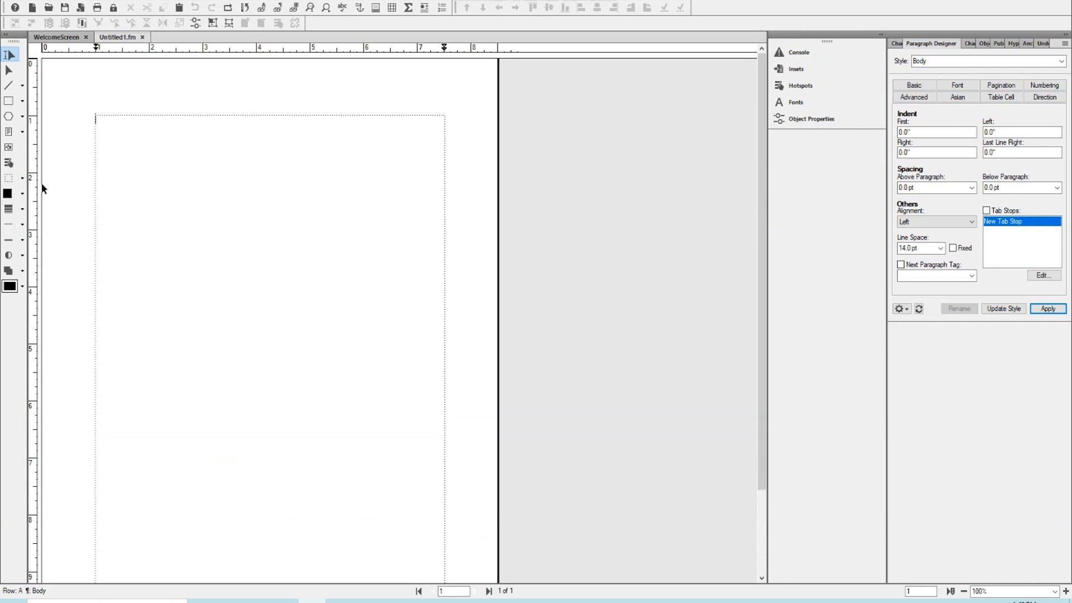
drag(16, 42, 430, 43)
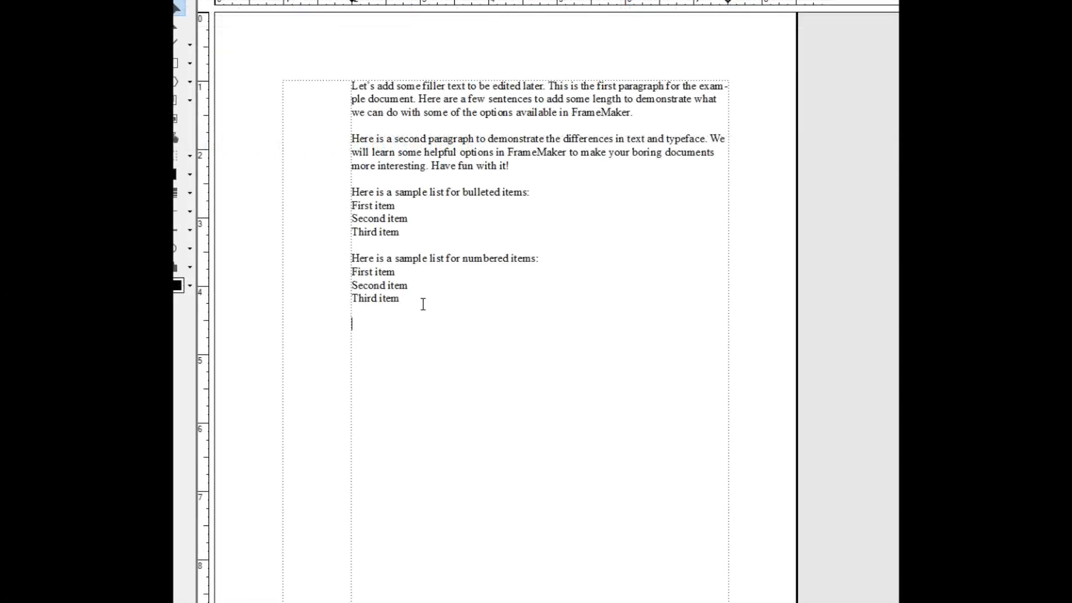
Enter the document's filler text, including the special note and "Have fun with it!" at the end of the second paragraph
text(special note that can)
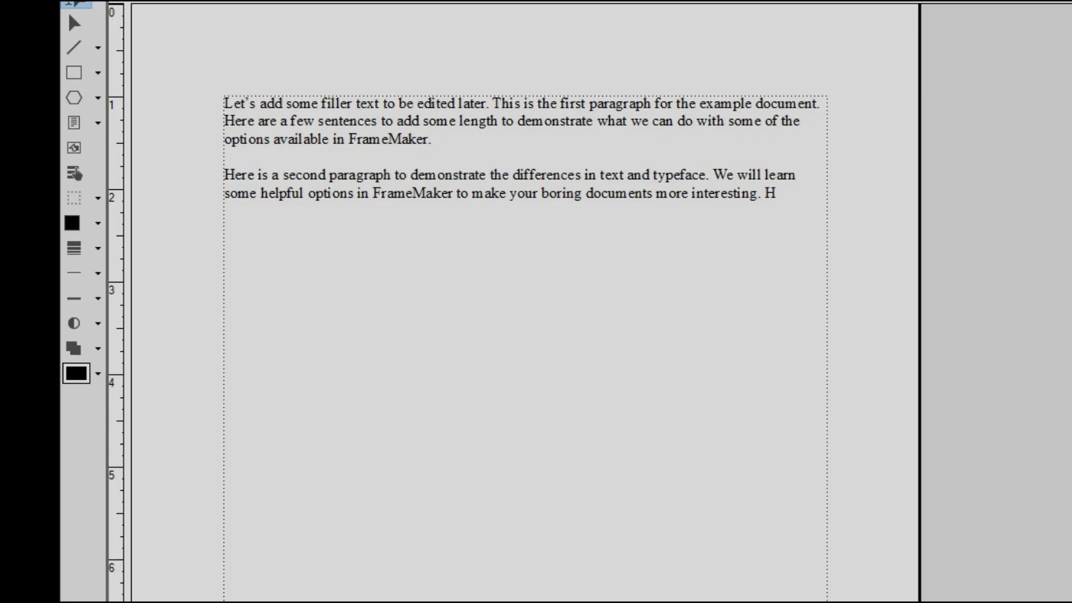
text(ave fun with)
text( it!)
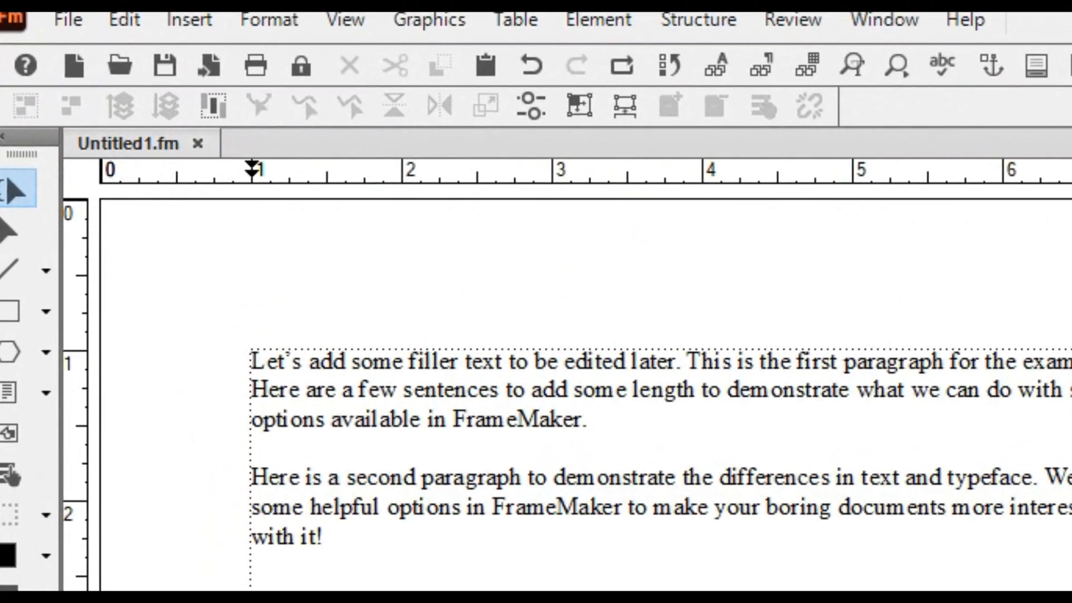
In the column layout, enable room for side heads with a width of 1.0" and update the entire flow
click(203, 17)
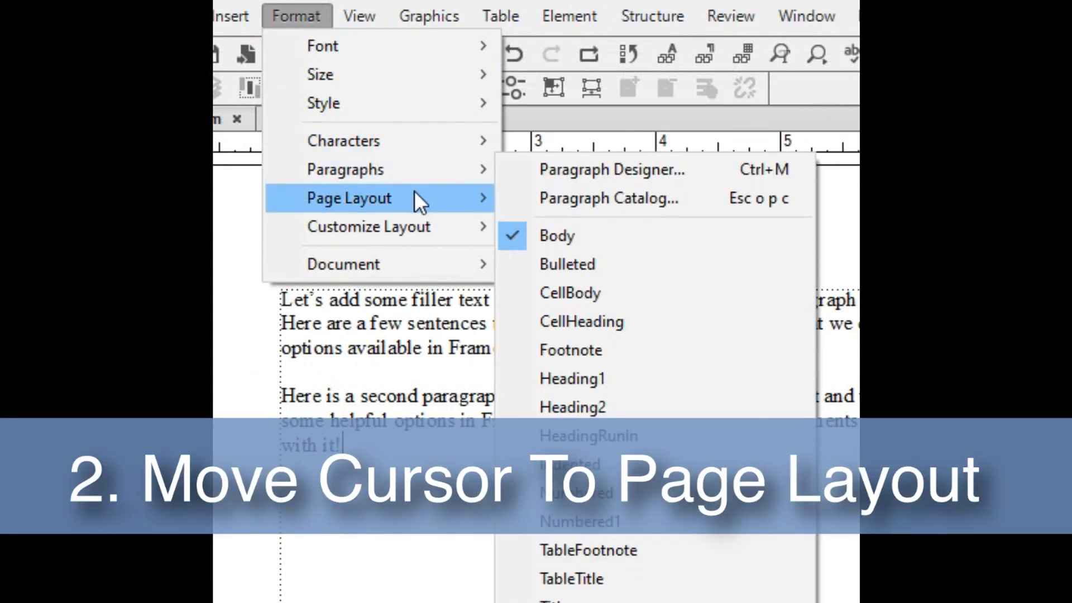
mouse_move(416, 200)
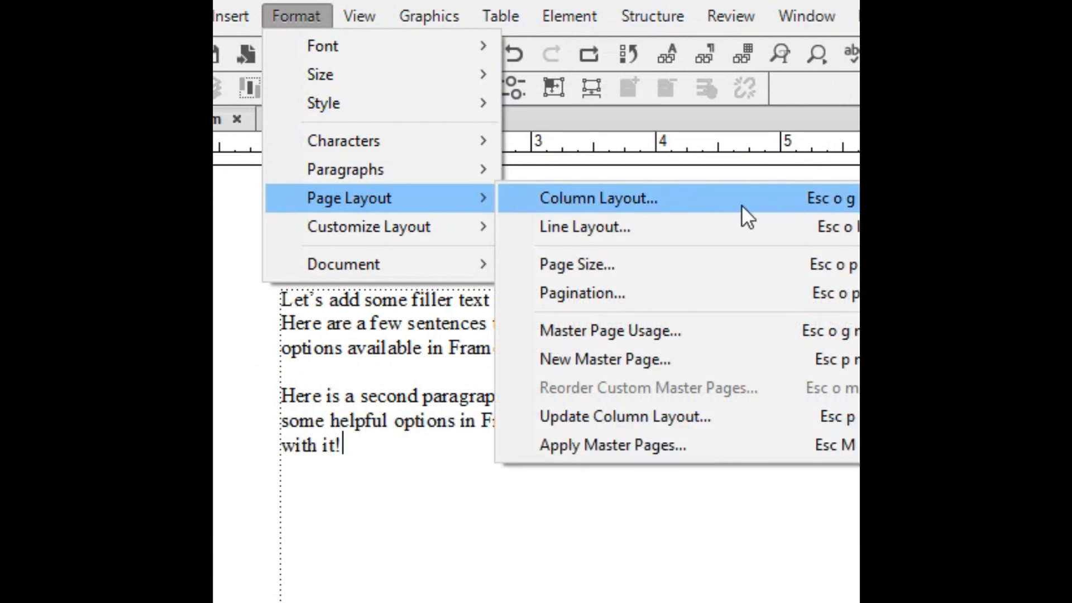
click(705, 203)
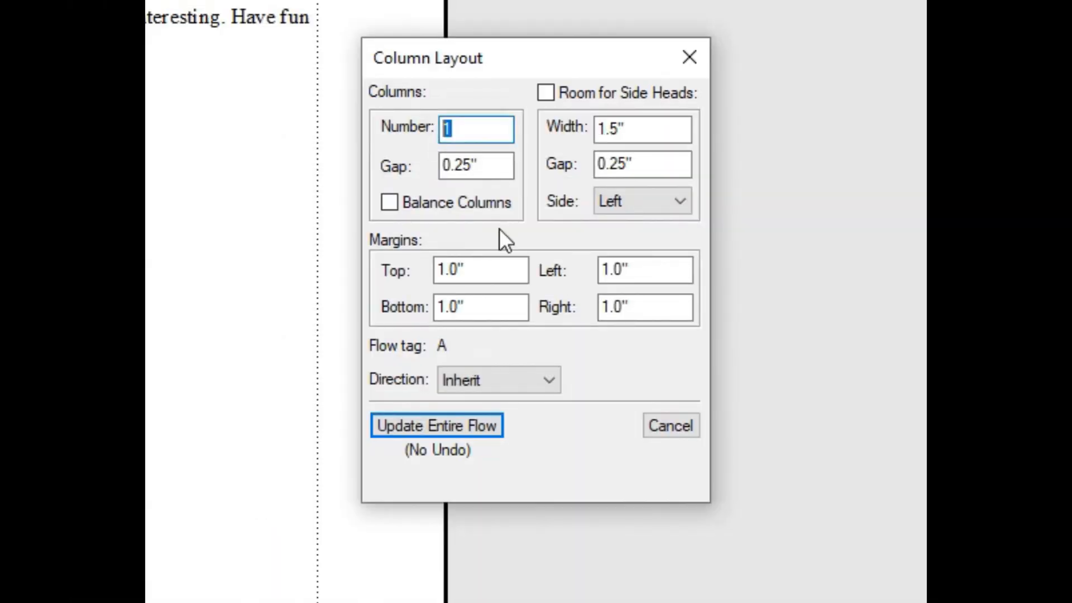
text(2)
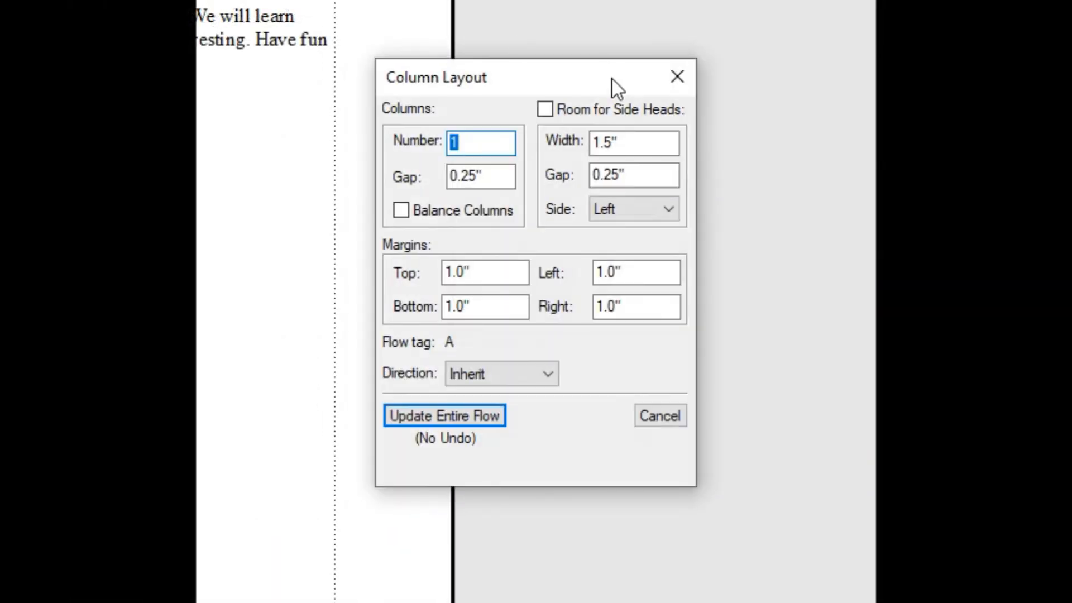
click(546, 109)
click(612, 146)
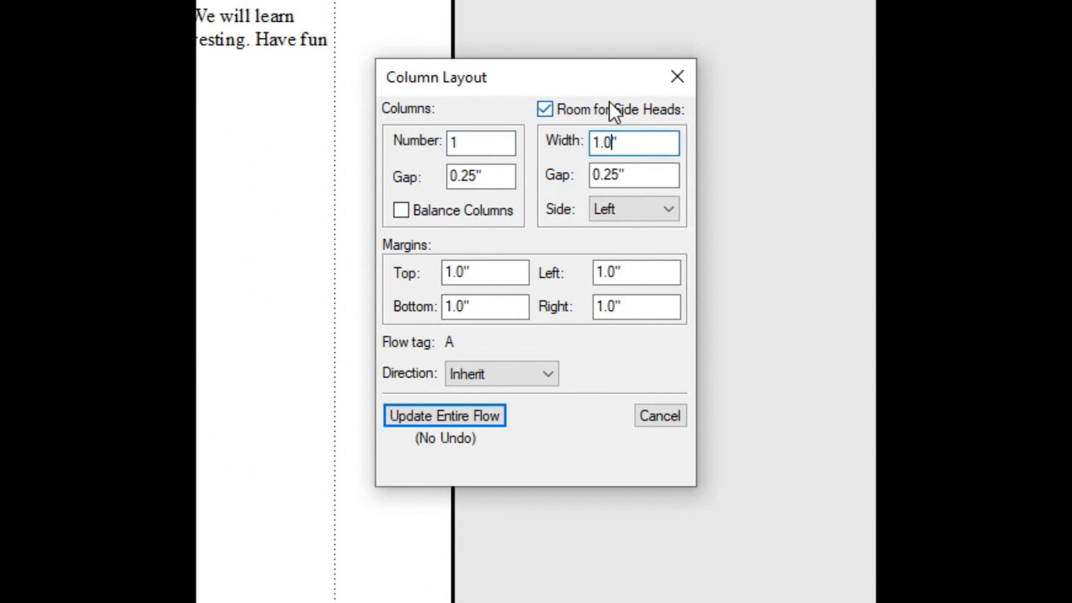
click(454, 421)
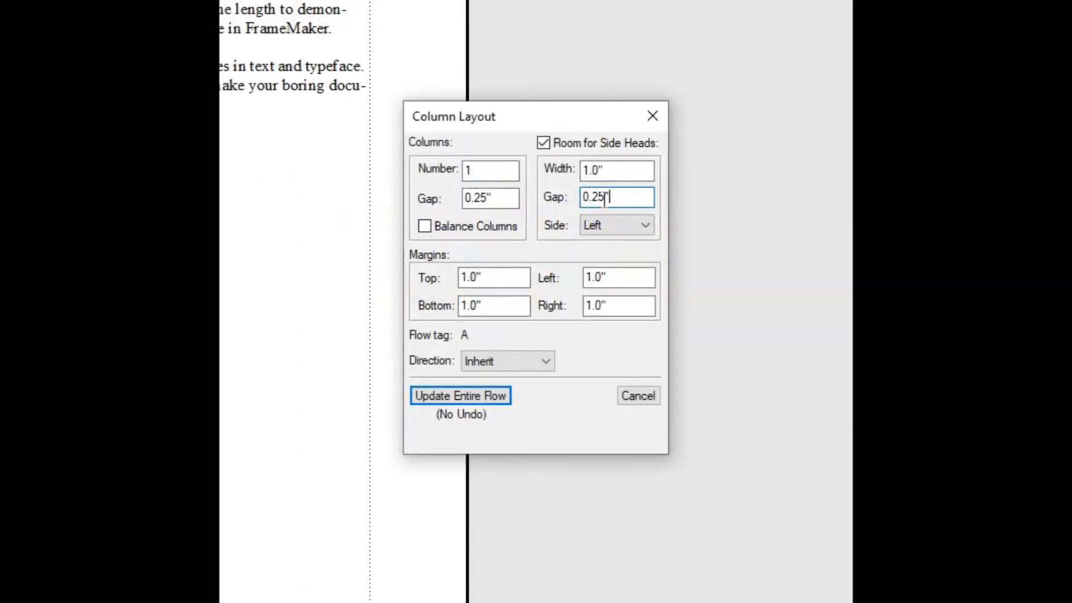
Set the side-head gap to 0 in the column layout
drag(606, 198, 594, 200)
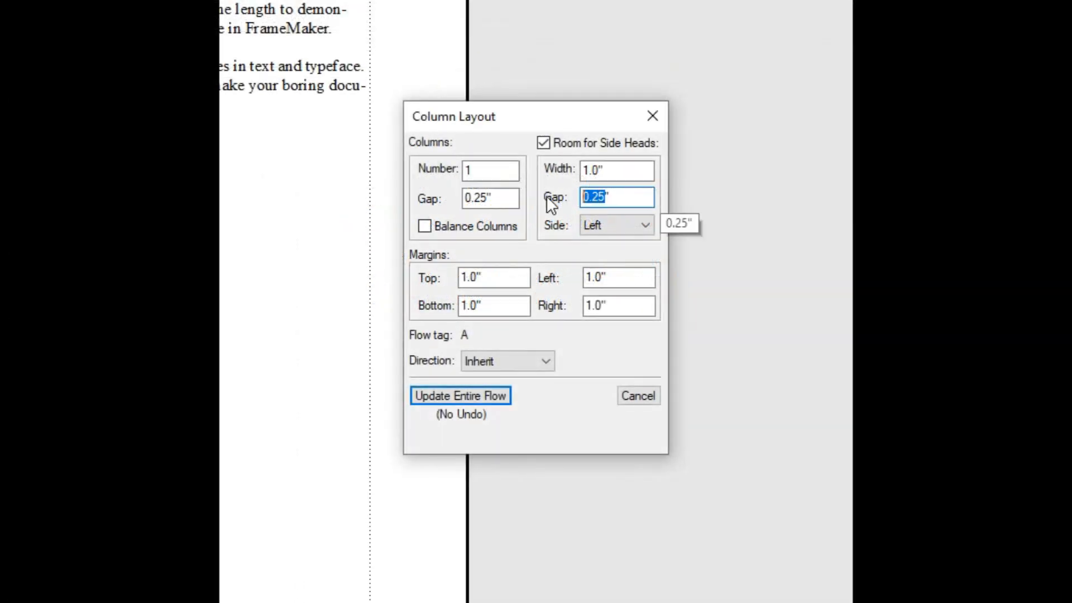
text(0)
drag(504, 200, 394, 189)
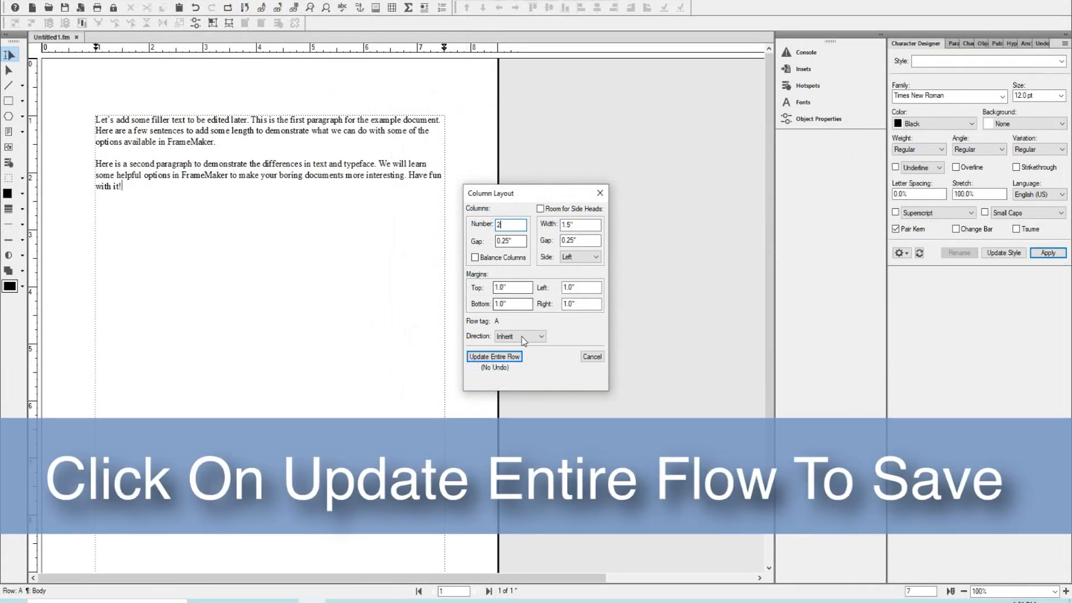
Try a two-column layout on the entire flow and update the flow again from the Column Layout settings
click(494, 357)
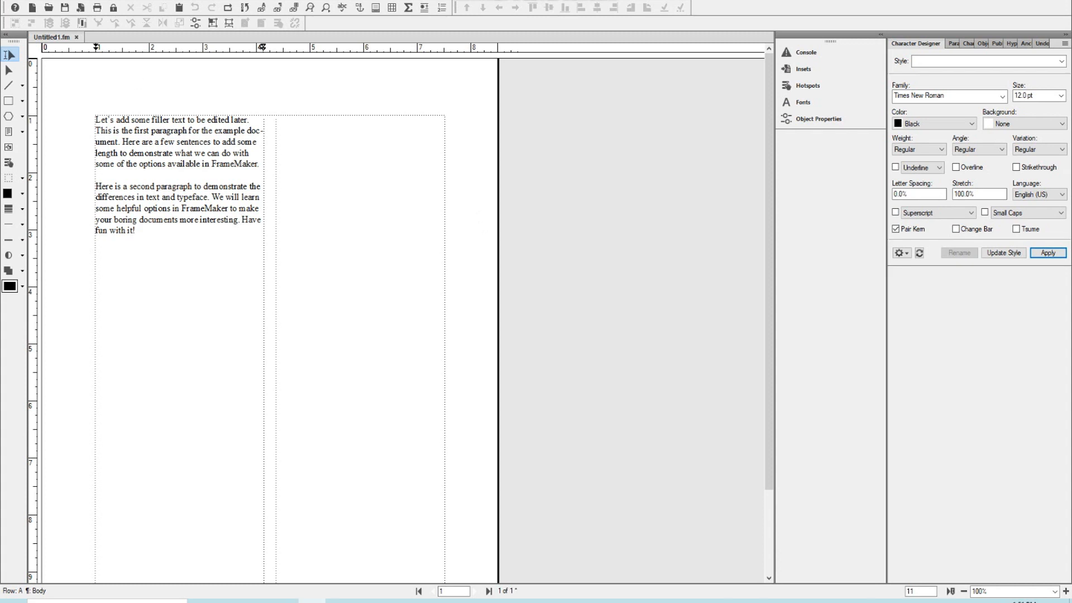
click(105, 0)
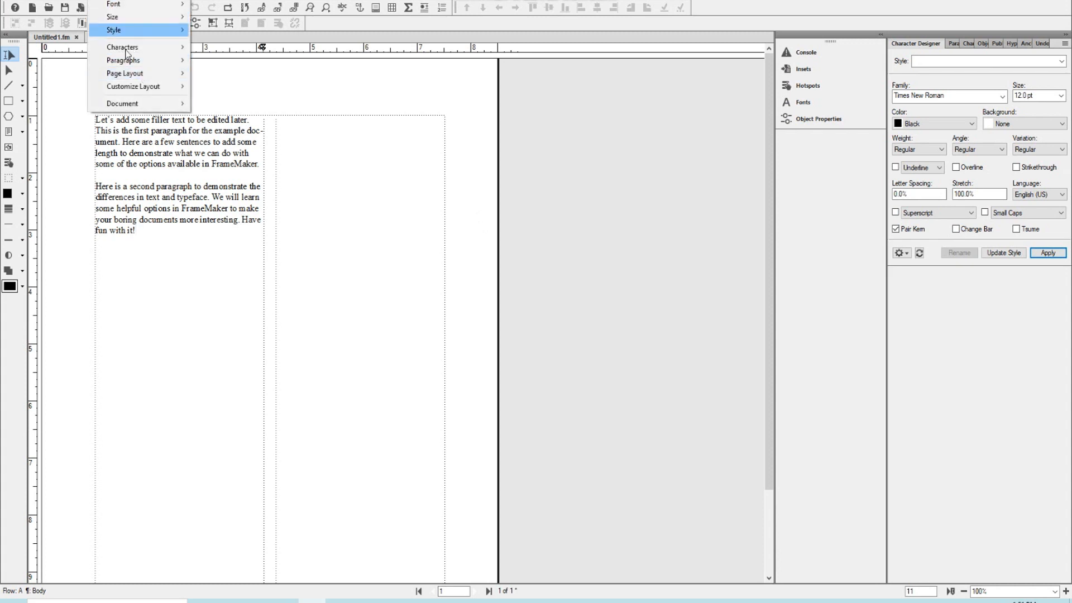
mouse_move(140, 73)
click(228, 77)
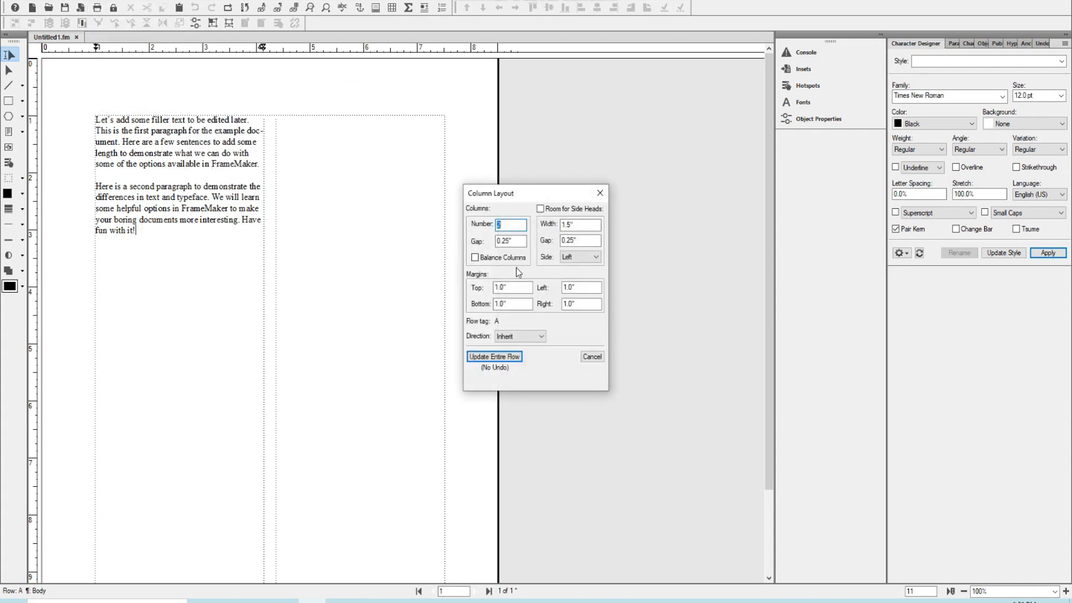
click(494, 357)
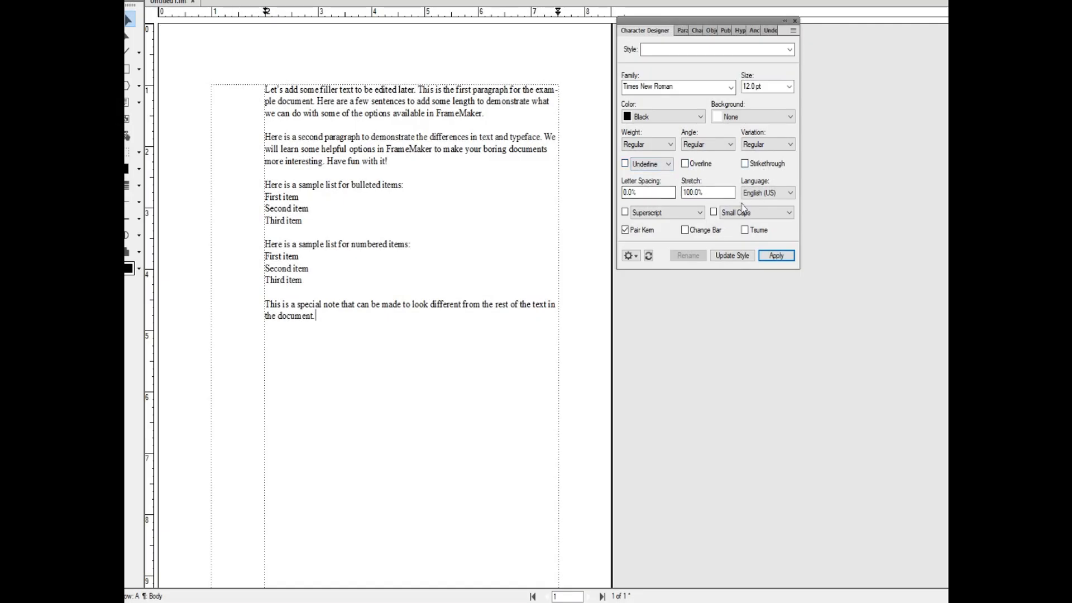
View the Paragraph Designer settings and the side-head layout of the "History of flight" sample page
click(682, 30)
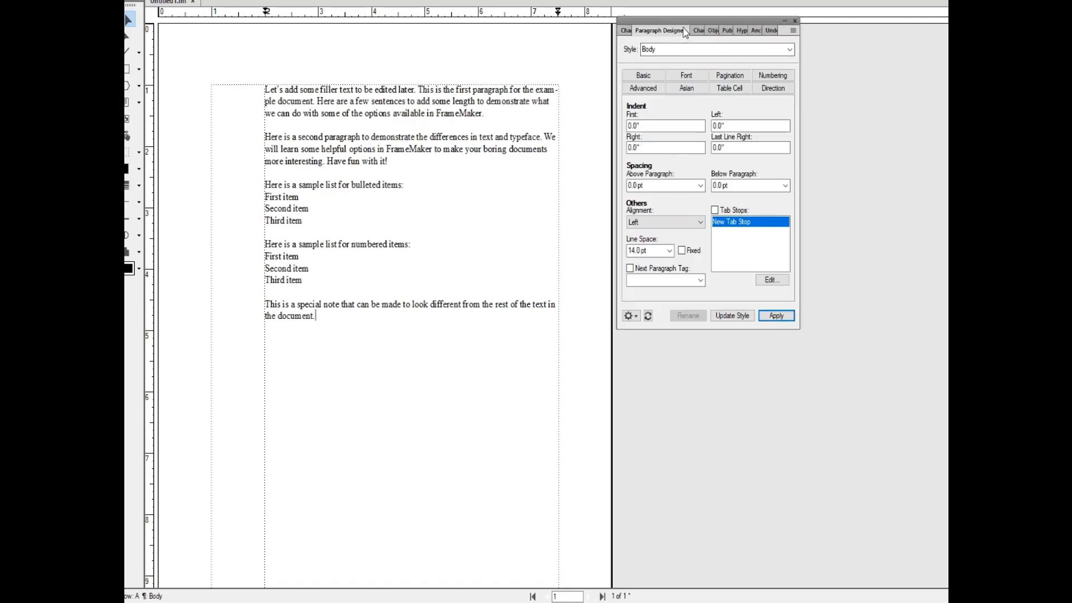
click(626, 32)
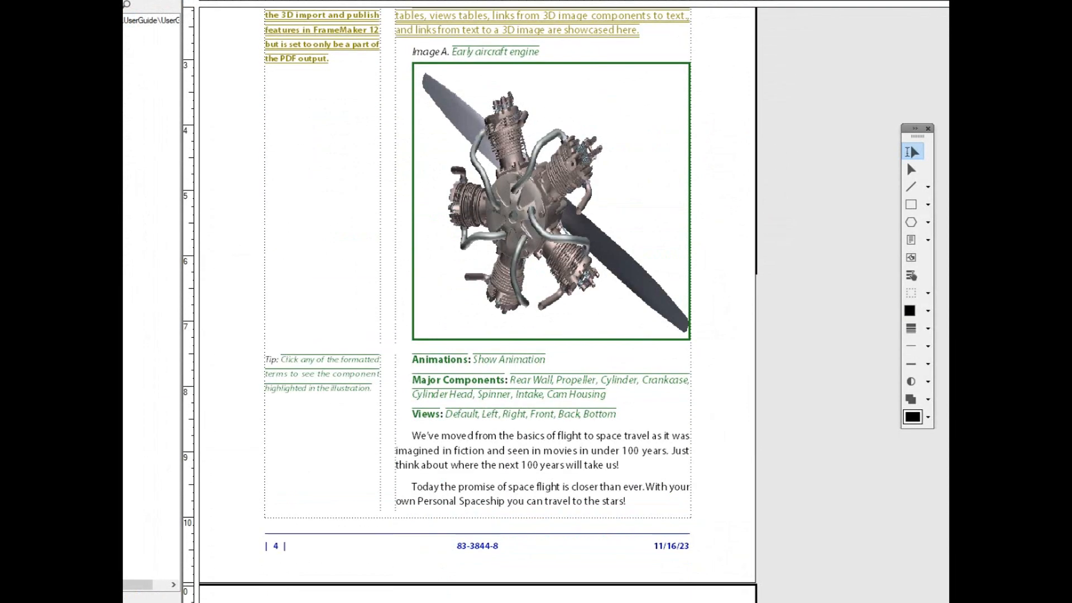
scroll(500, 163, up, 3)
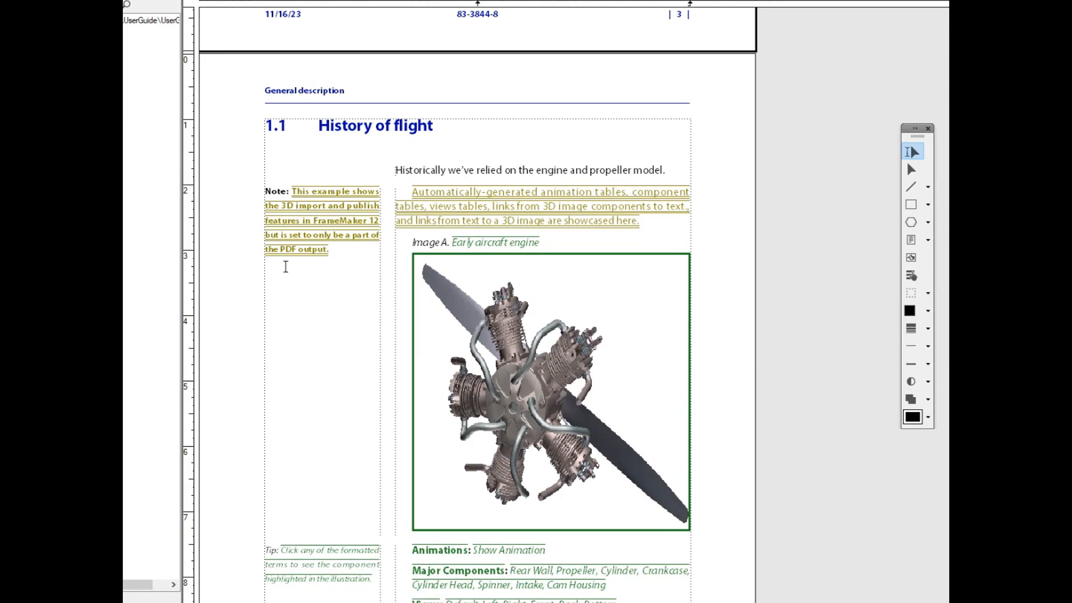
scroll(512, 329, down, 1)
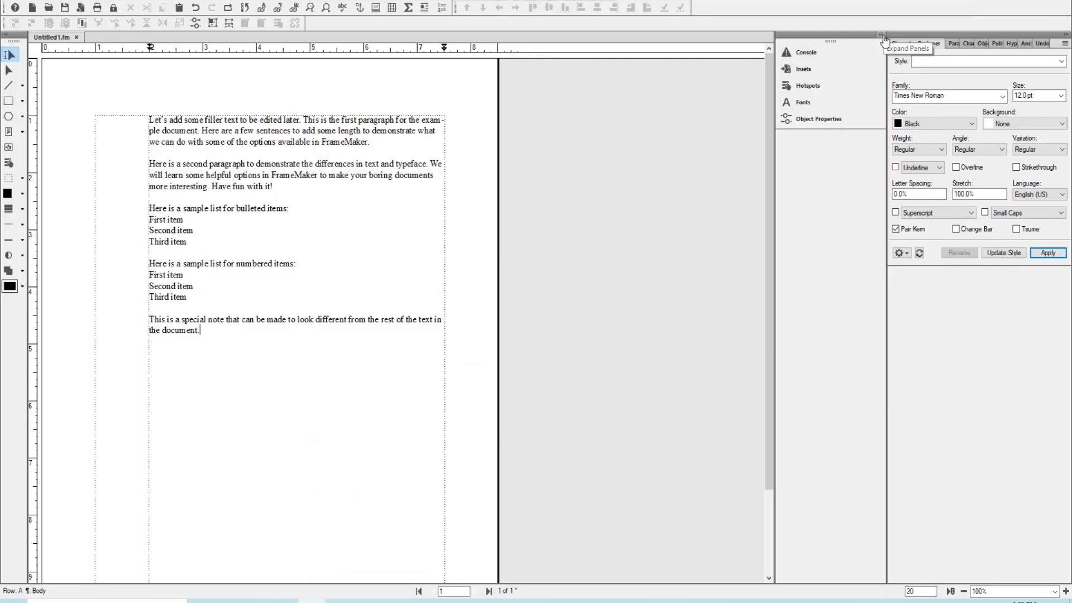
Check the expanded Object Properties panel group, collapse it, and float the designer panels over the workspace
click(882, 36)
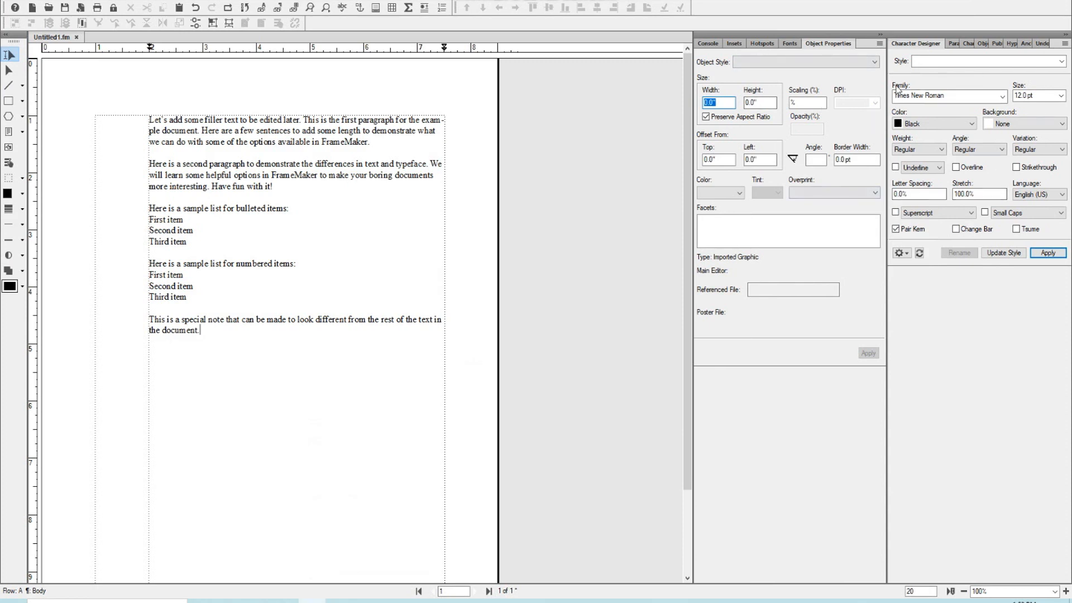
click(881, 36)
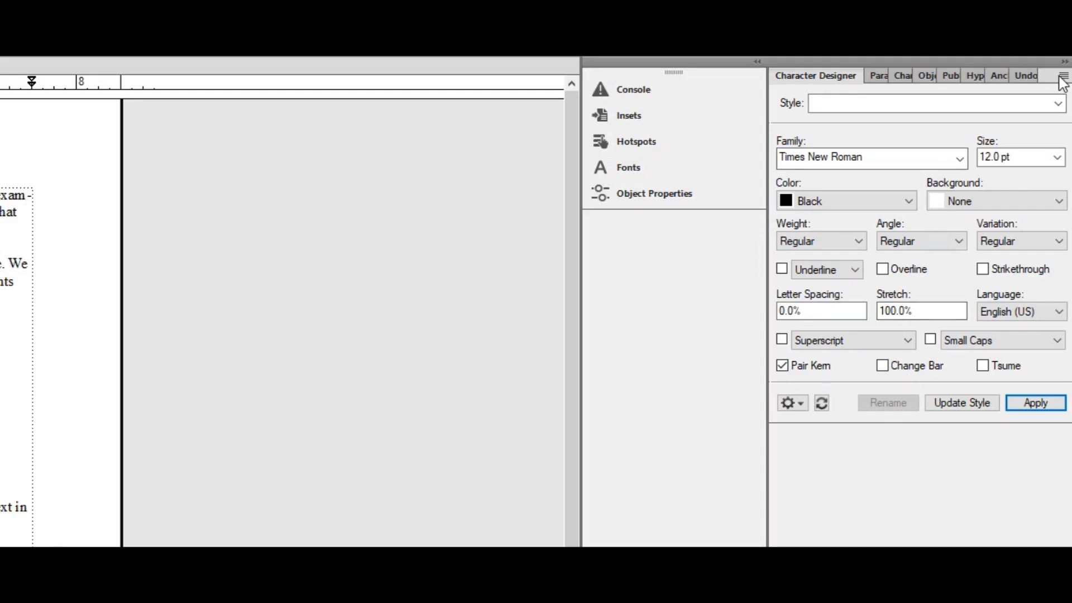
drag(972, 59, 535, 93)
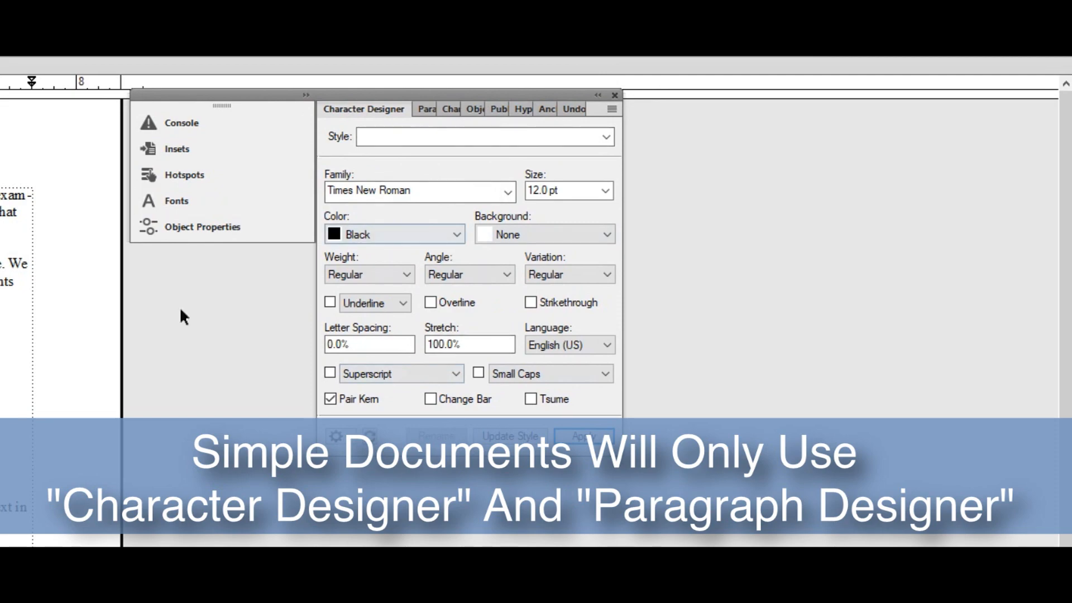
click(306, 95)
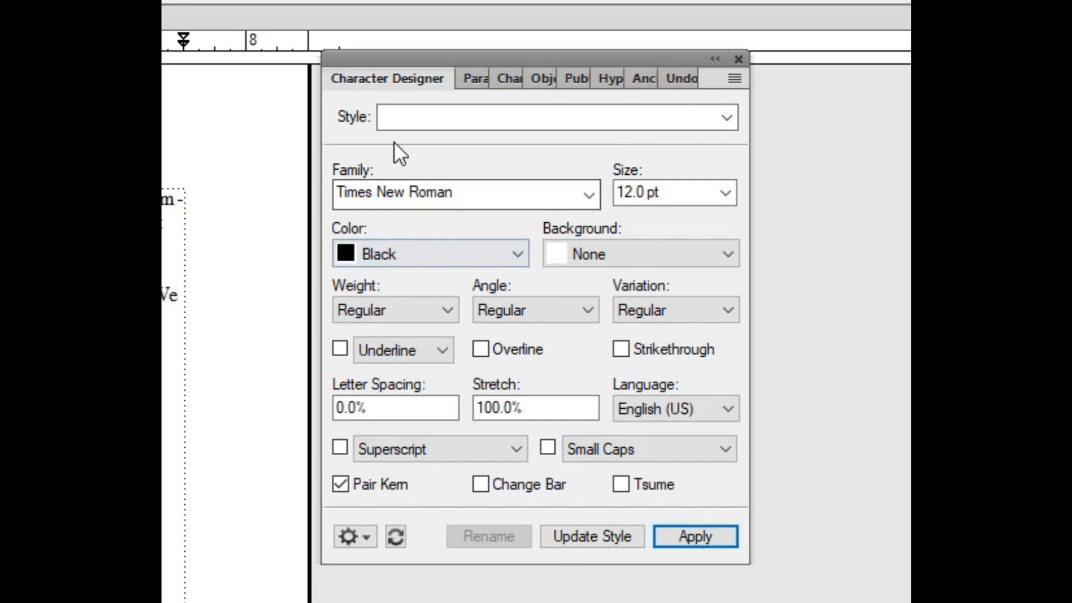
Examine the font family, size, color, background and weight choices in the Character Designer
click(450, 193)
click(589, 194)
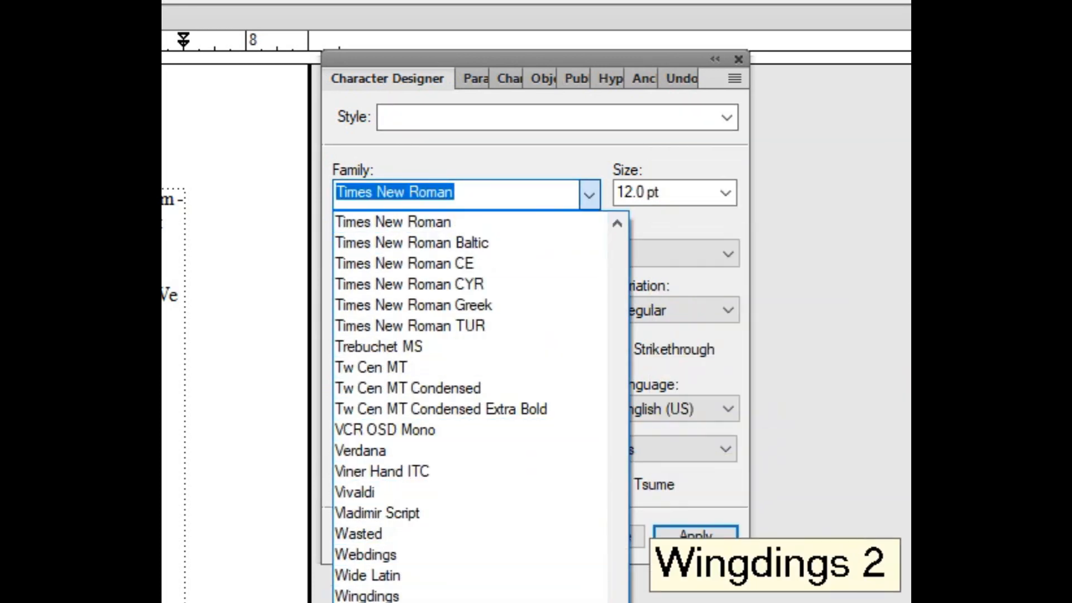
click(471, 187)
click(725, 192)
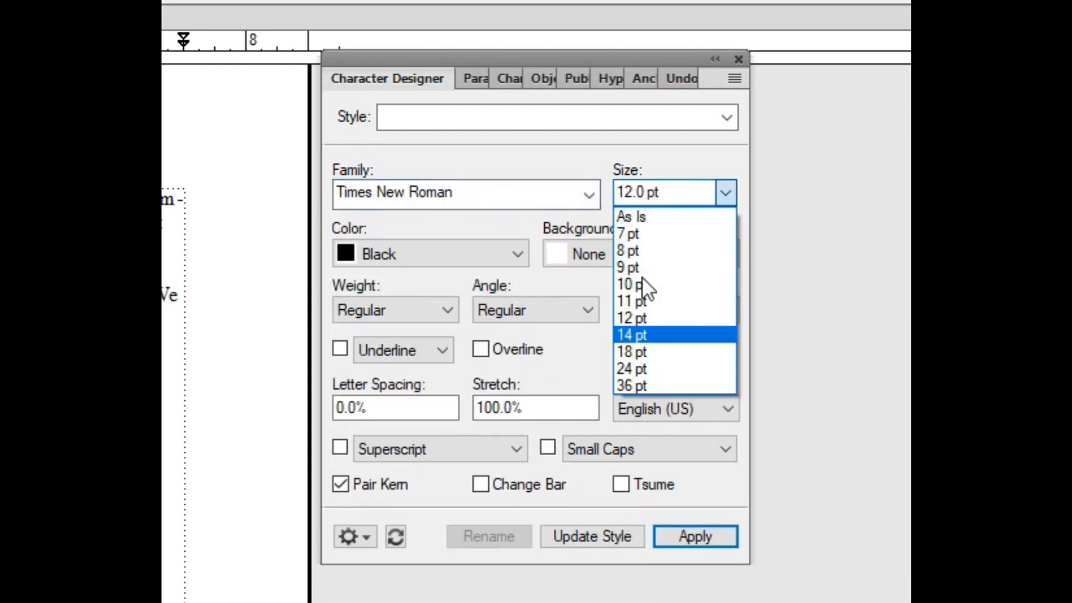
click(470, 248)
click(467, 252)
scroll(458, 373, down, 2)
scroll(473, 357, up, 3)
click(630, 251)
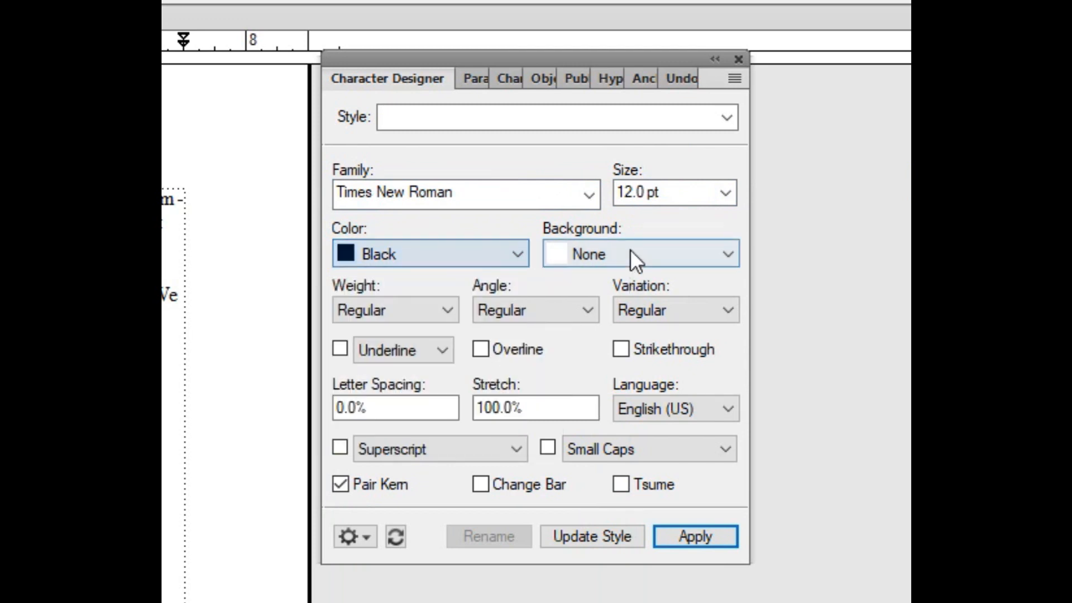
click(630, 249)
scroll(602, 317, down, 2)
click(608, 252)
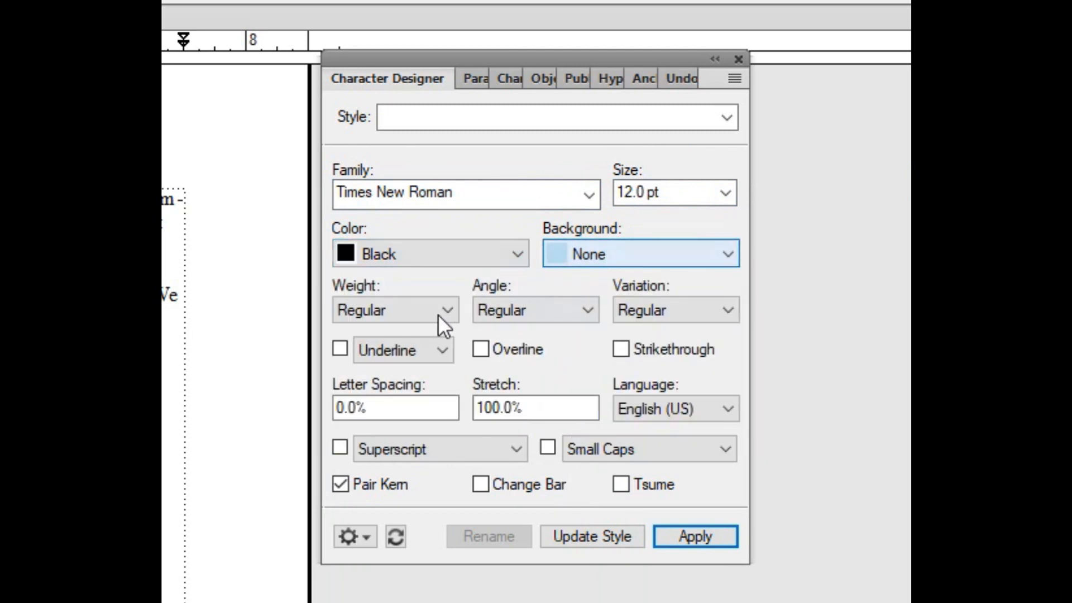
click(438, 313)
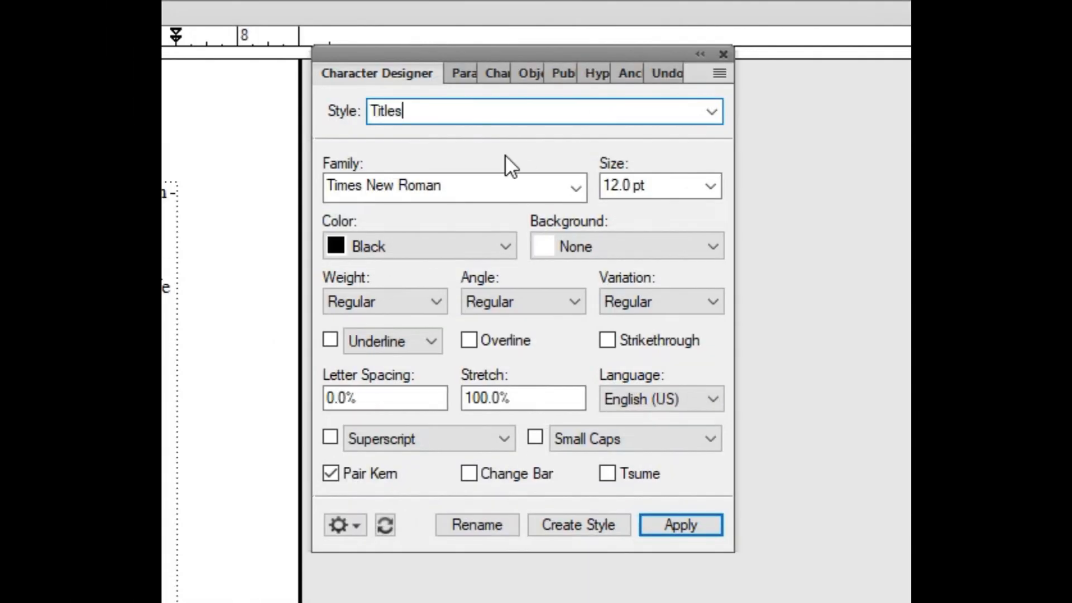
Browse the font families for the Titles style, and apply the Titles character style to the Title/Chapter line
click(577, 188)
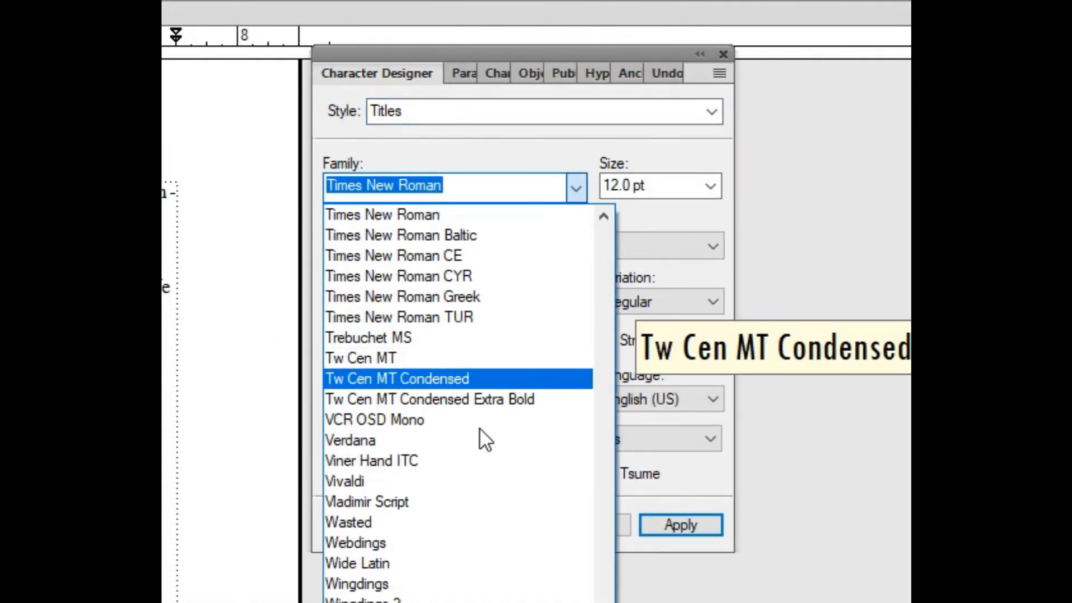
scroll(503, 469, up, 4)
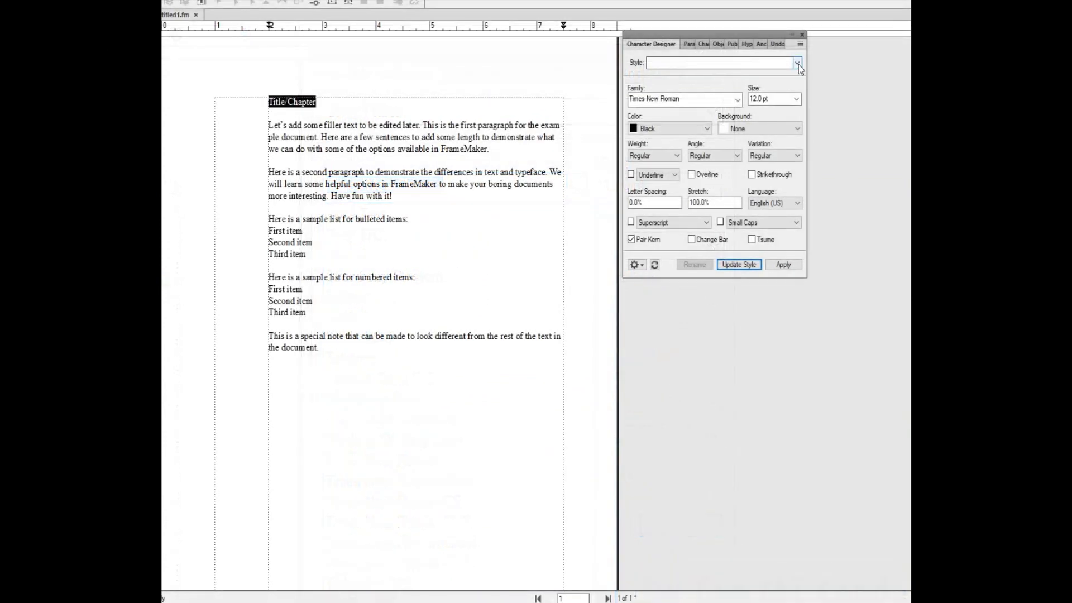
click(798, 63)
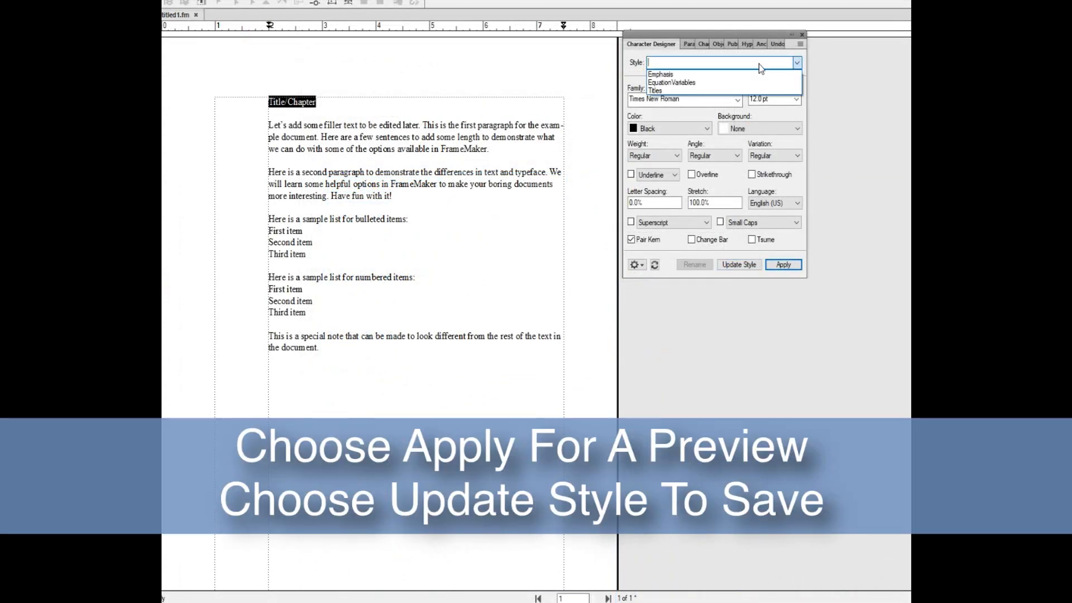
click(661, 95)
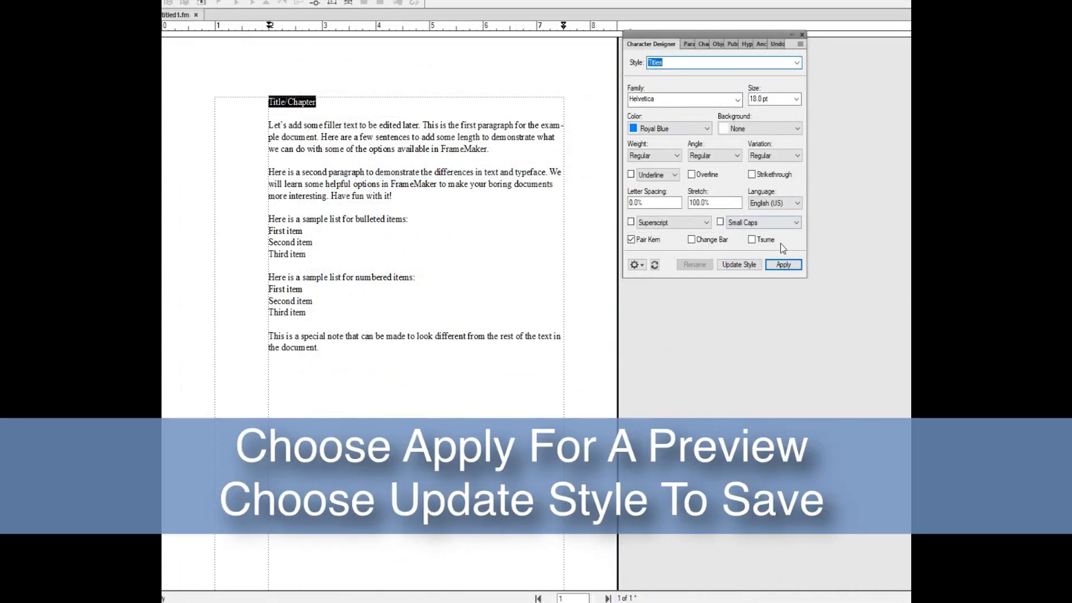
click(784, 265)
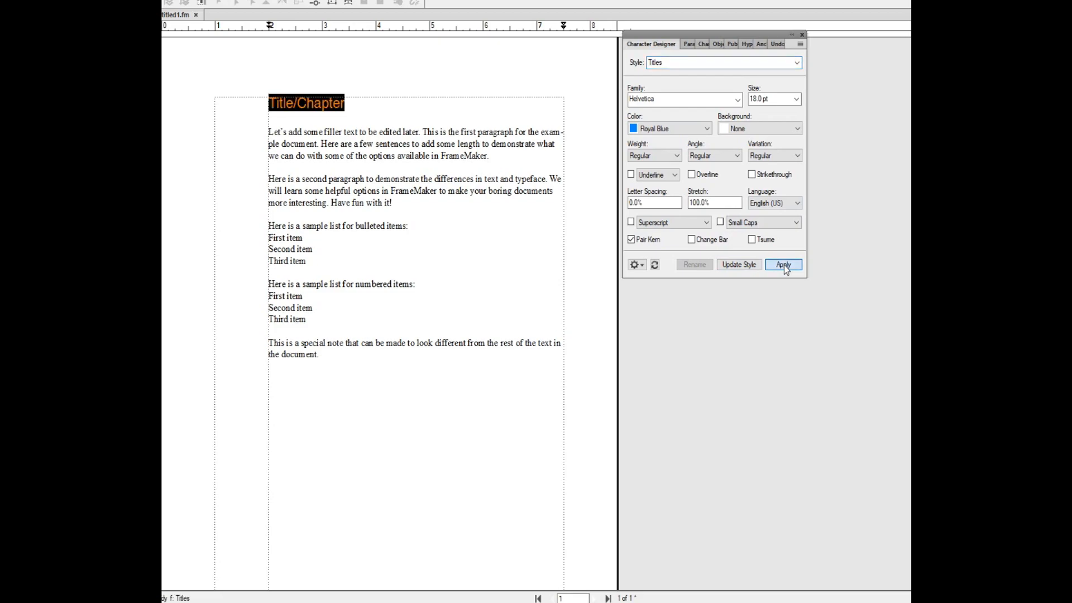
click(355, 122)
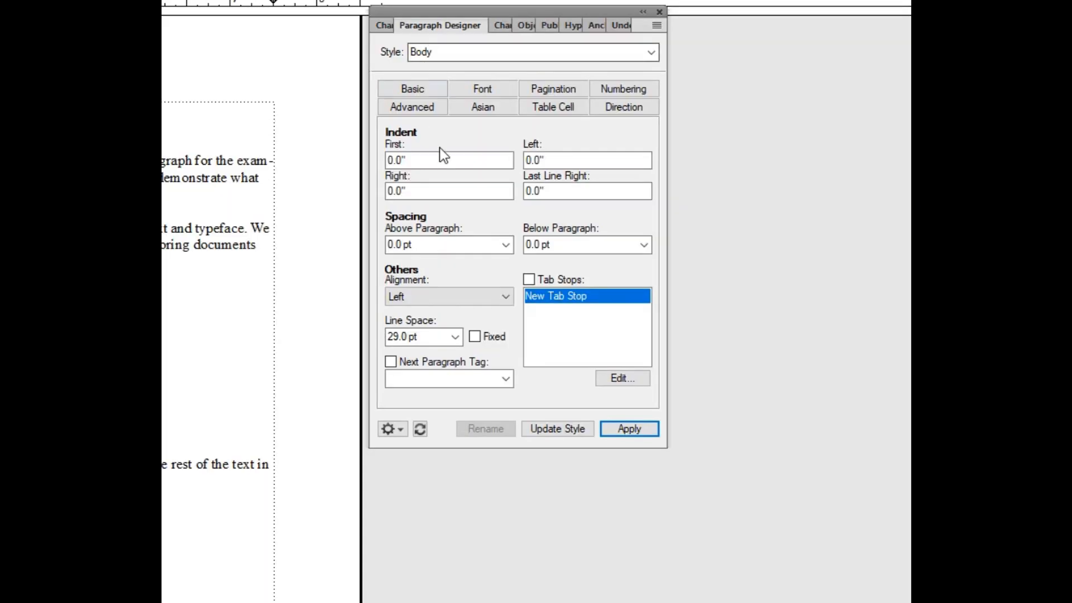
Review the paragraph style list and the Body style's Basic, Font, Pagination and Numbering settings in the Paragraph Designer
click(650, 53)
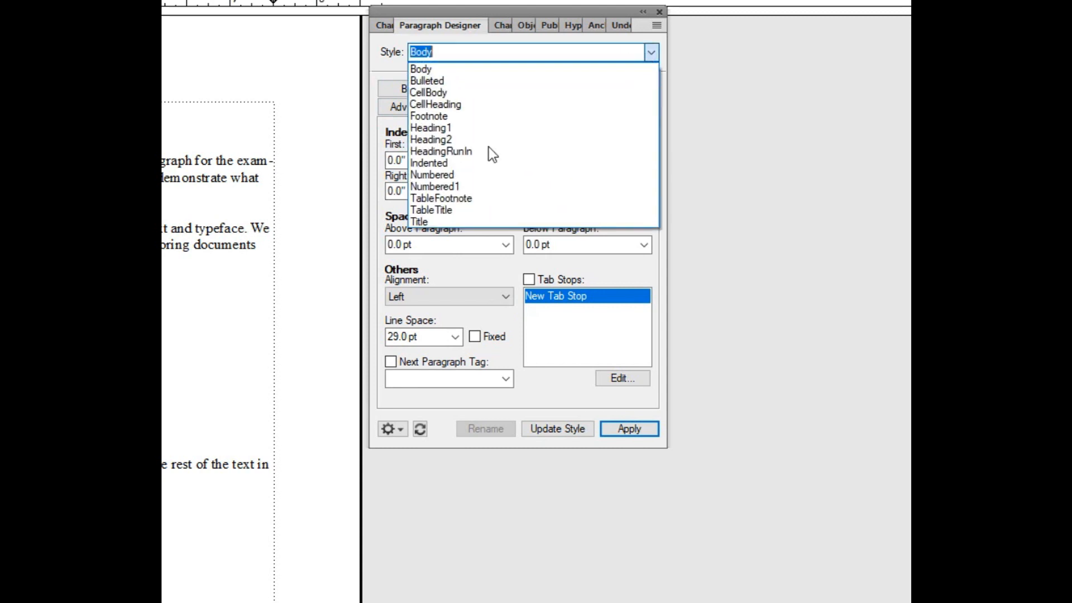
click(463, 52)
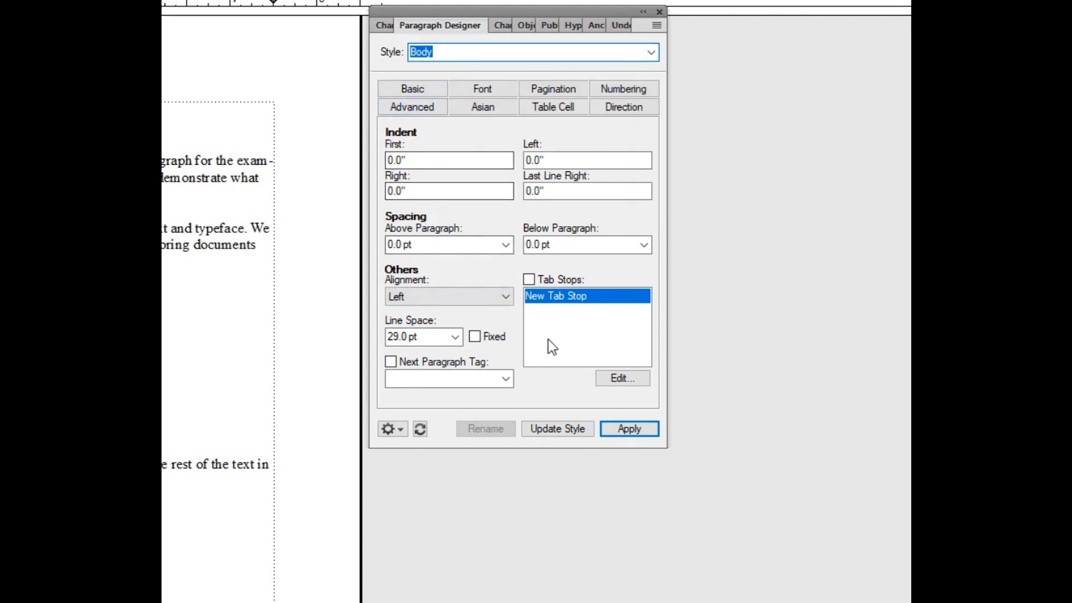
click(416, 93)
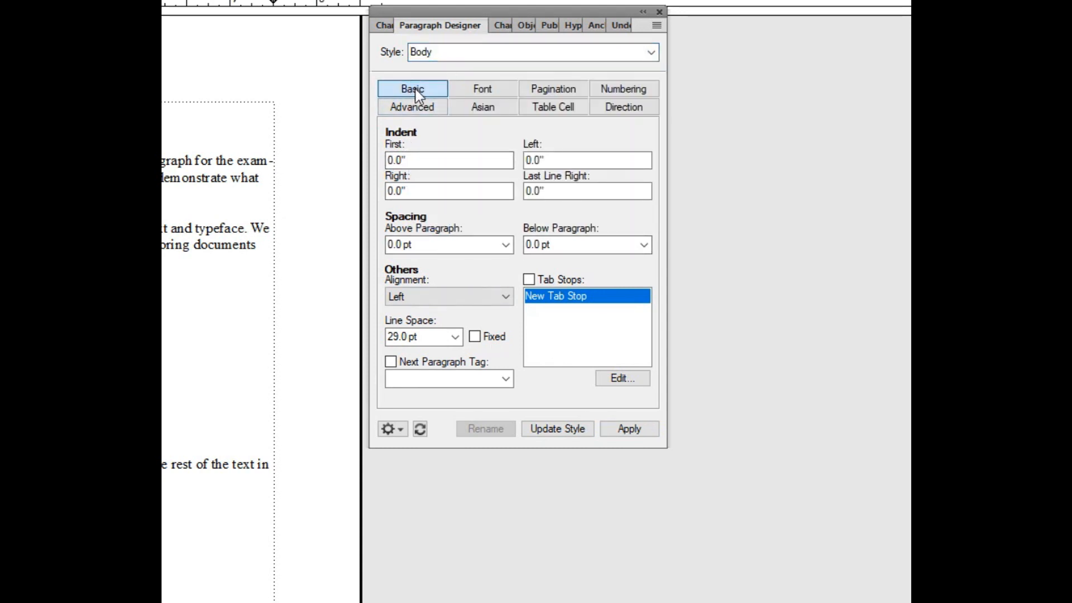
click(482, 93)
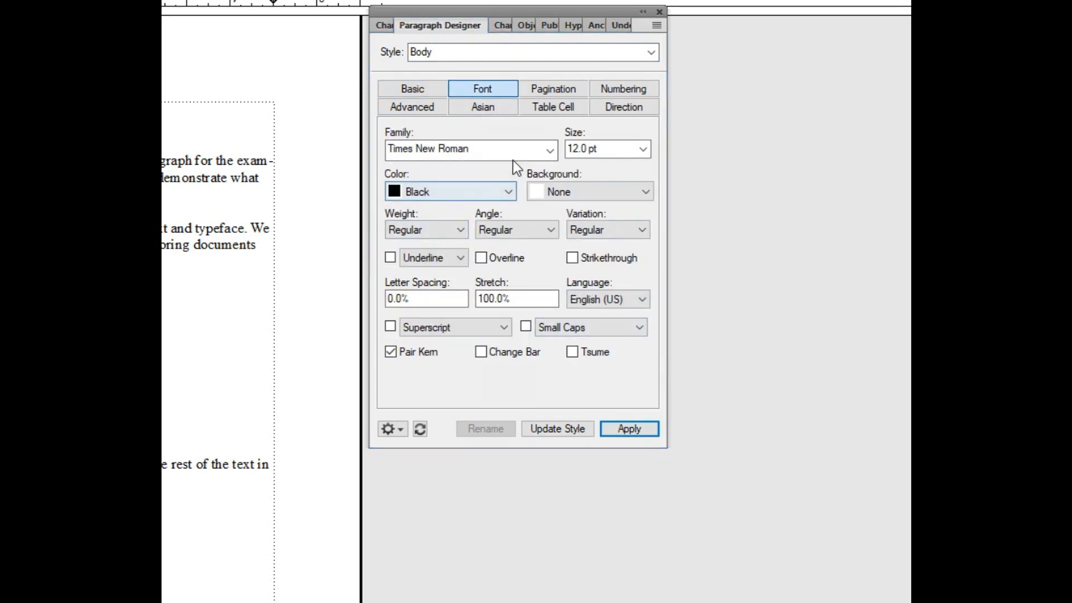
click(543, 92)
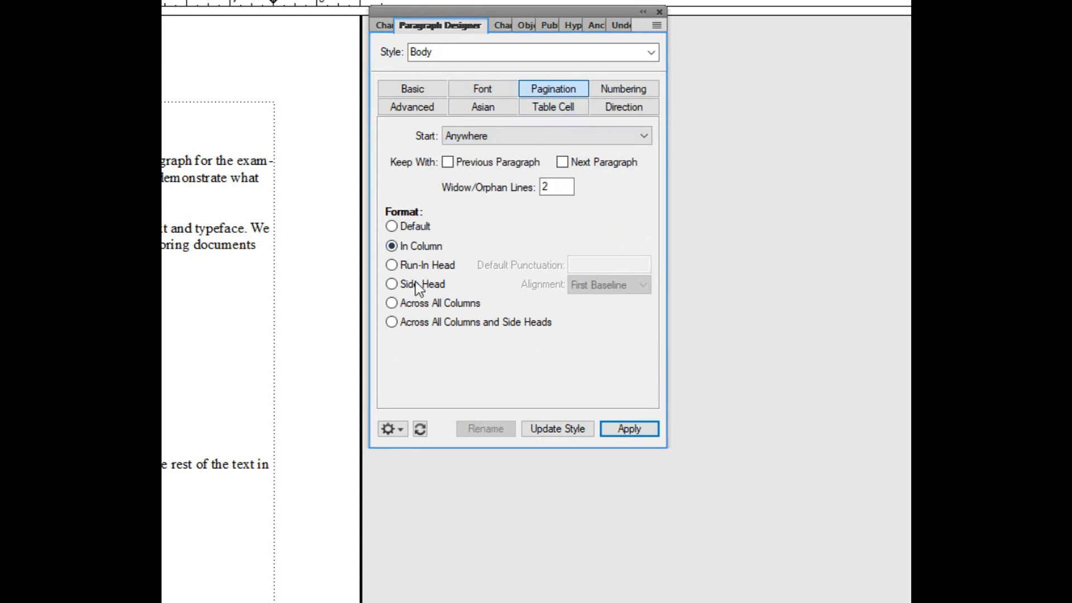
click(610, 90)
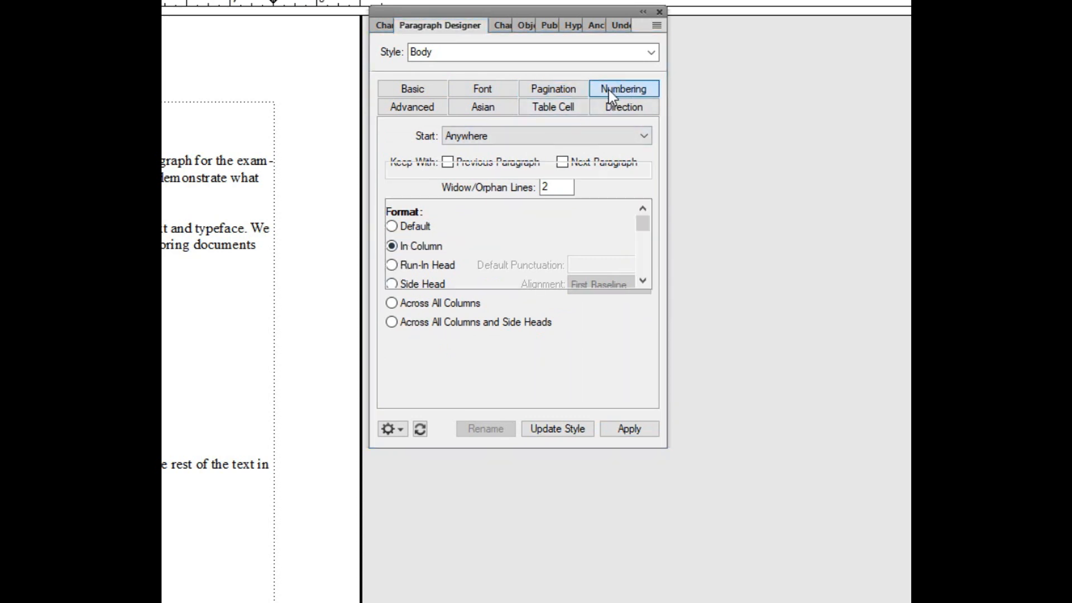
Browse the font family choices for the Body paragraph style
click(484, 89)
click(550, 150)
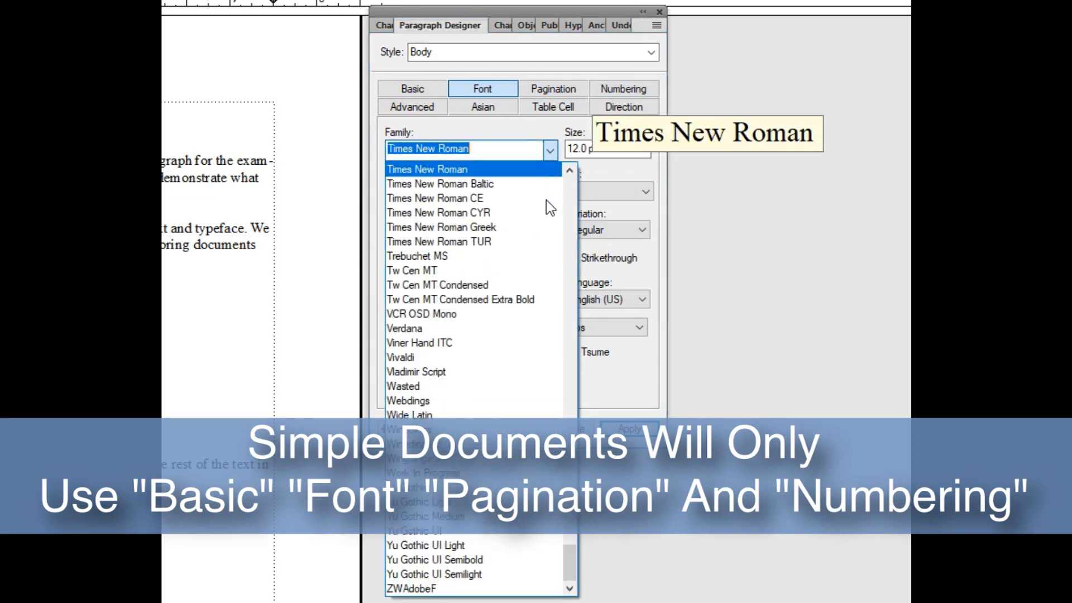
scroll(567, 502, up, 9)
drag(581, 379, 578, 349)
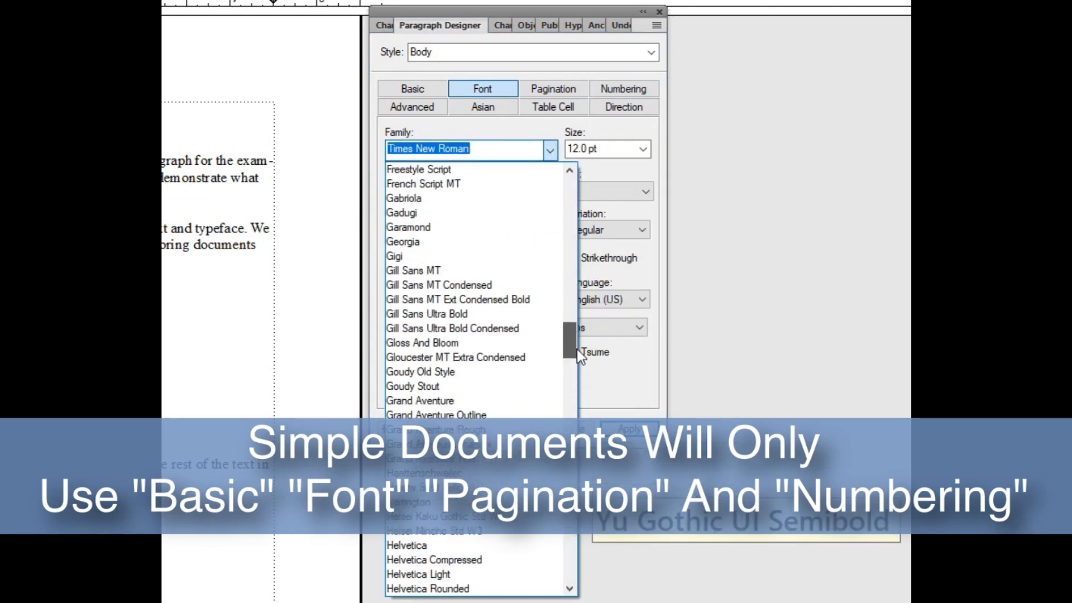
Examine the indent, spacing and line space fields among the basic paragraph settings
click(617, 242)
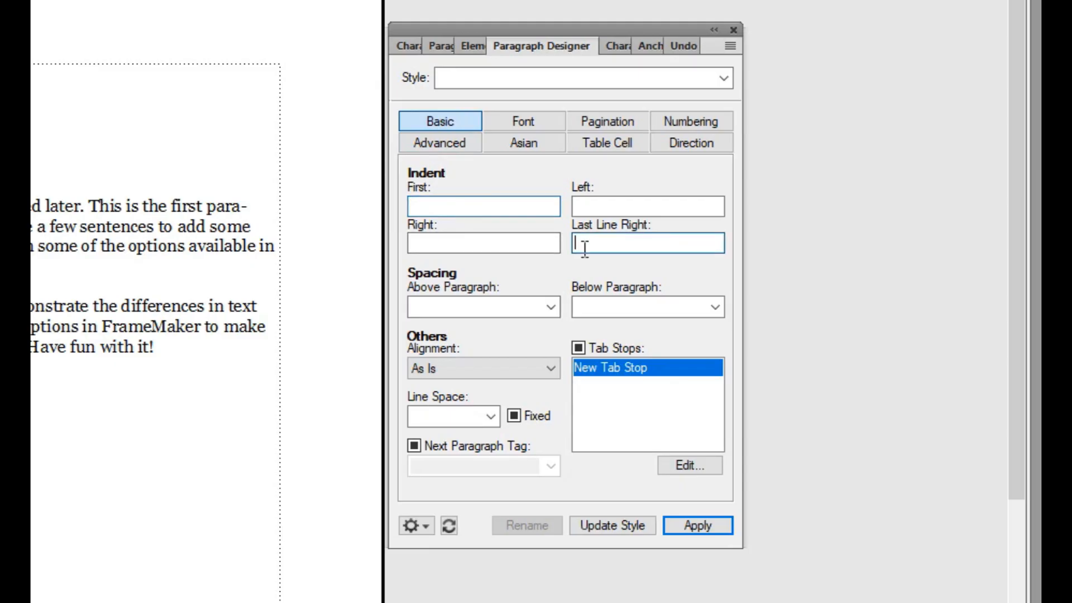
click(455, 300)
click(492, 417)
click(491, 416)
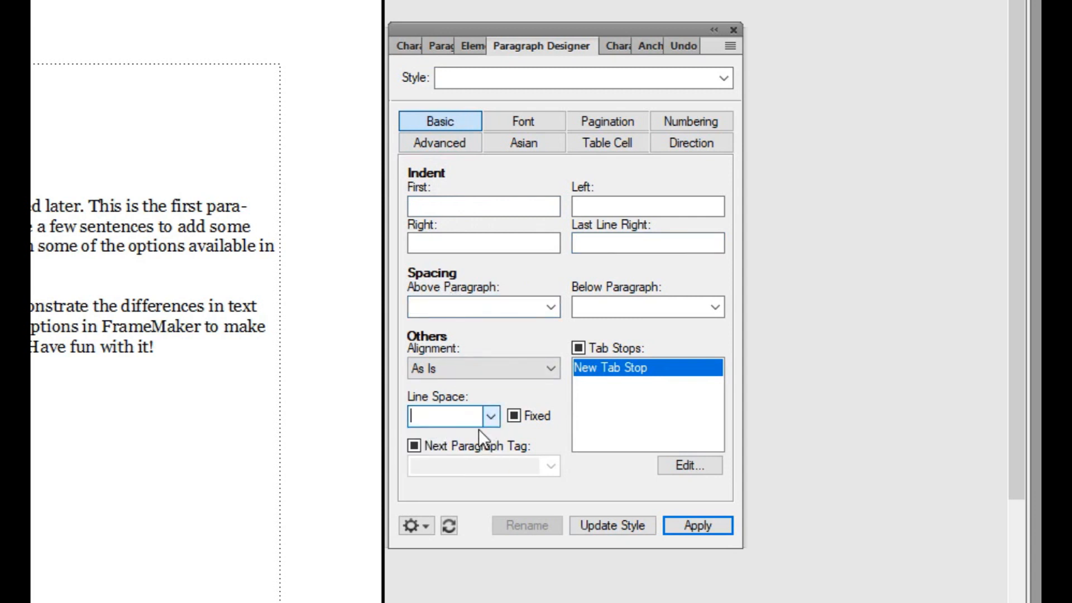
Examine the paragraph font settings, the pagination start options and the numbering settings
click(513, 123)
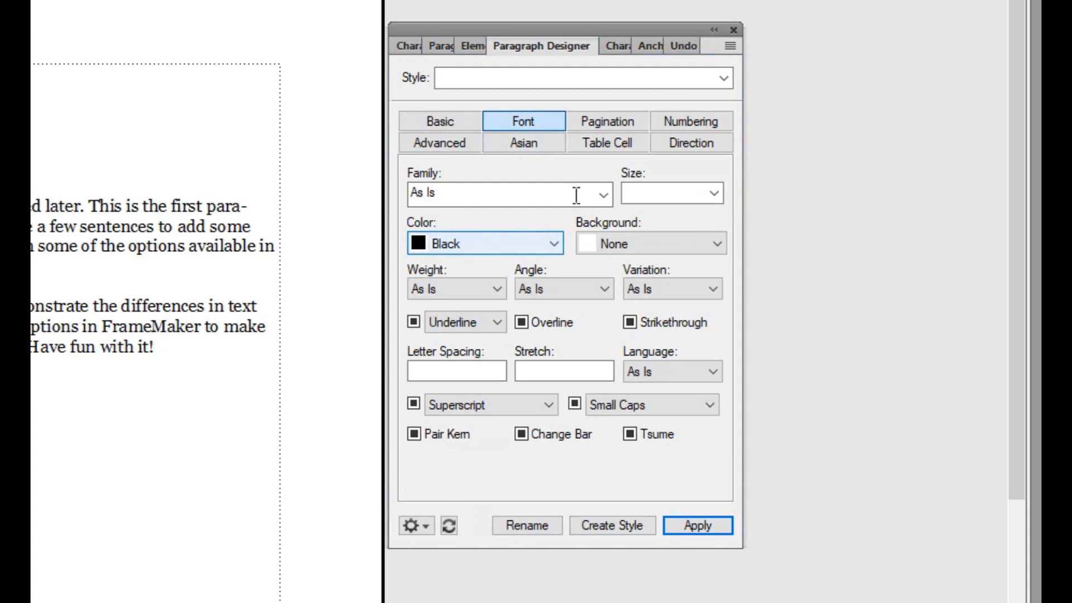
click(604, 193)
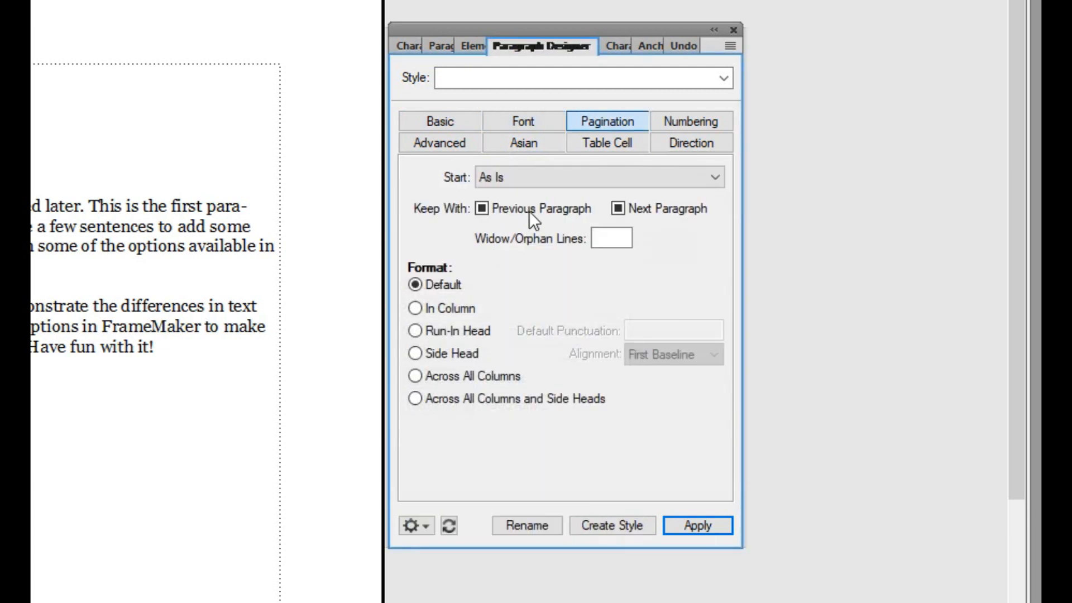
click(505, 173)
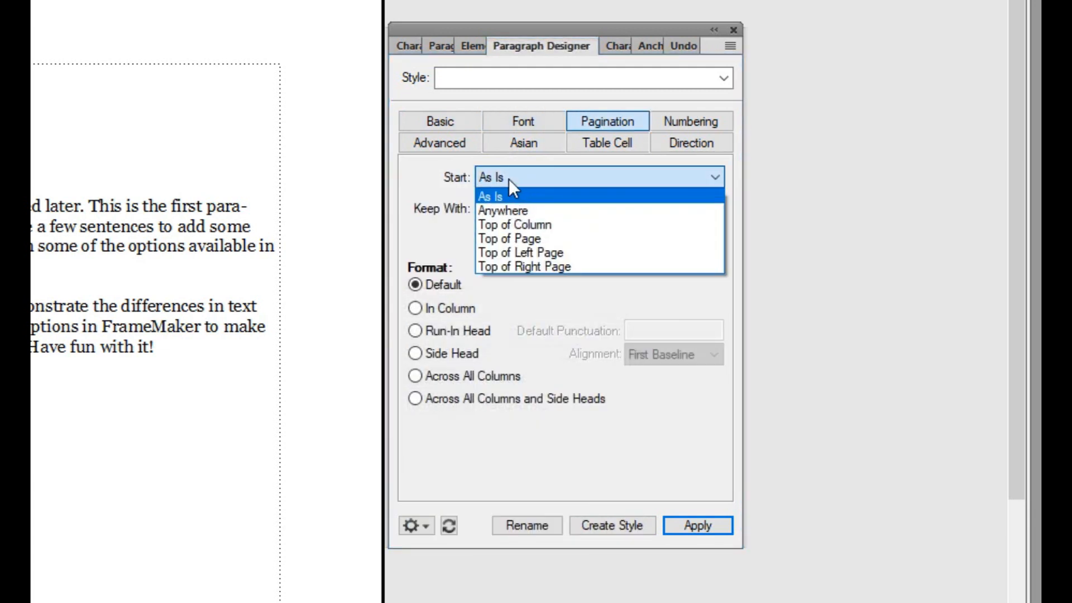
click(505, 192)
click(680, 117)
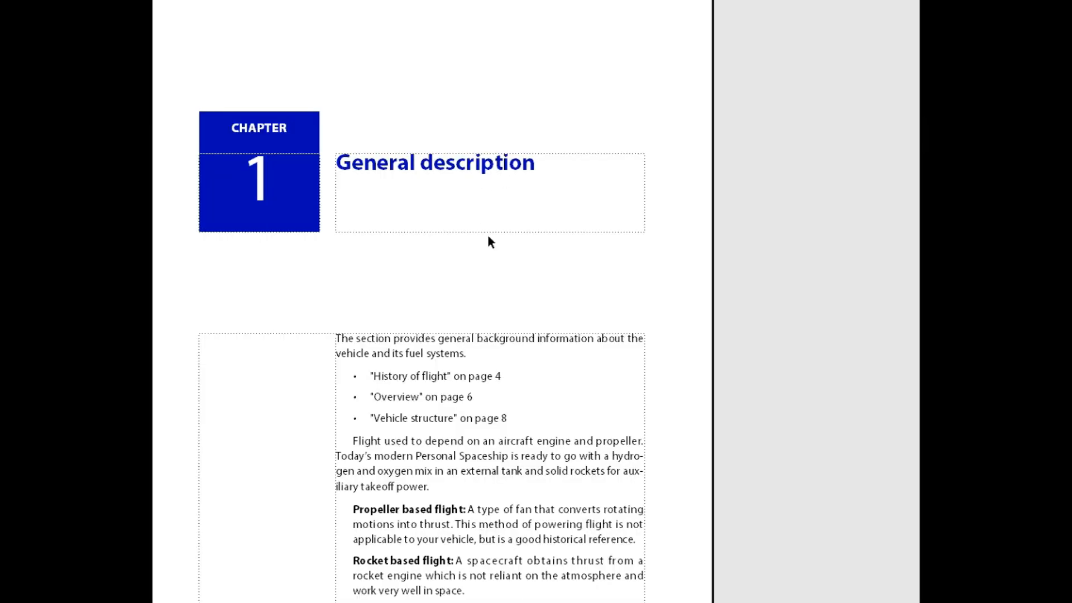
Look through the sample "General description" chapter and the table of contents in the Deck Guide document
scroll(487, 236, down, 5)
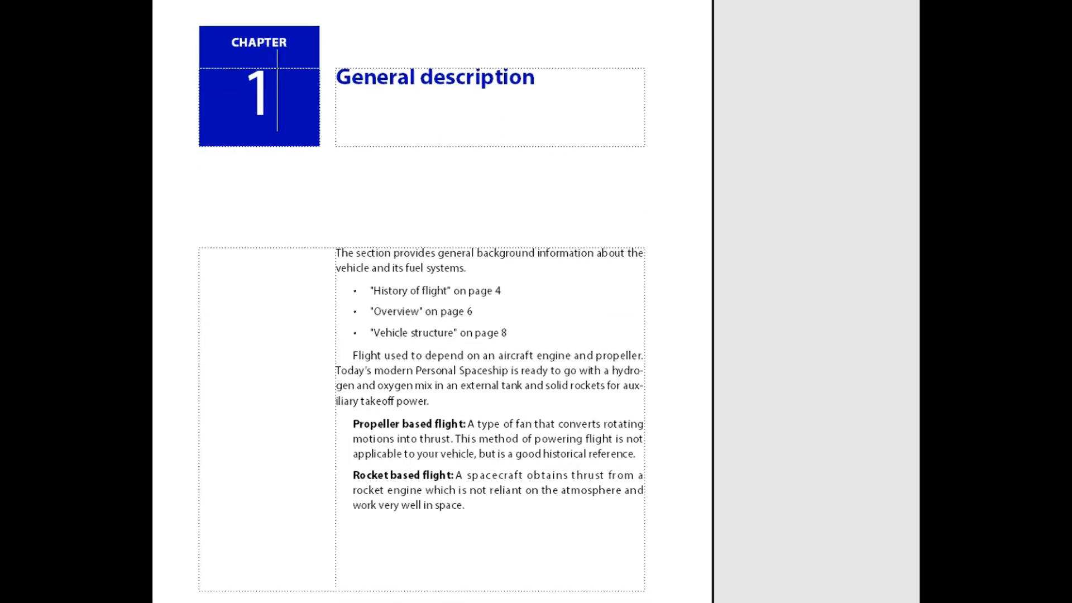
scroll(487, 301, down, 15)
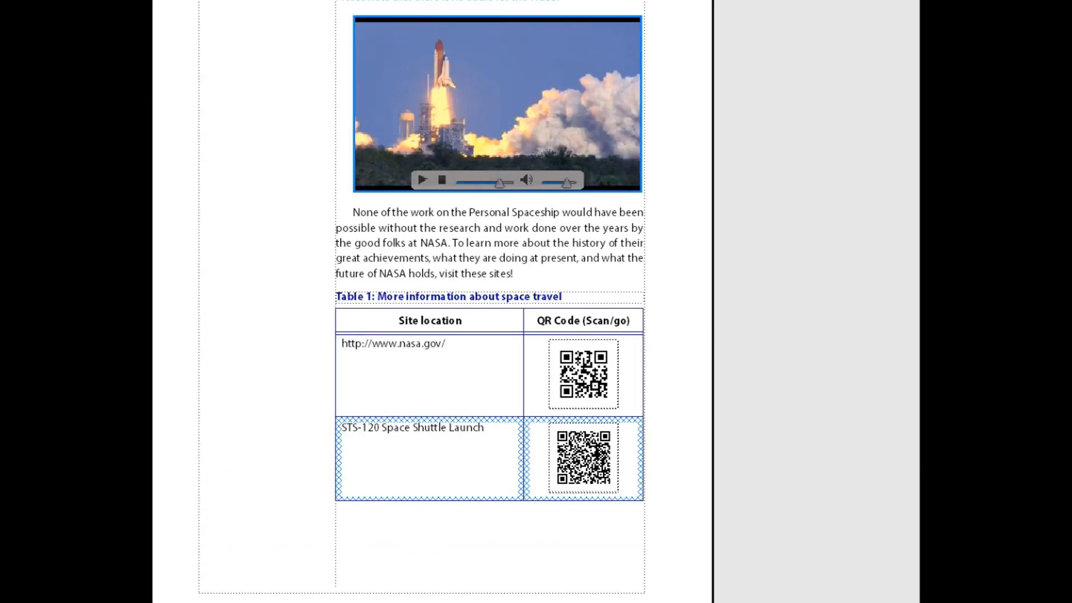
scroll(488, 302, down, 20)
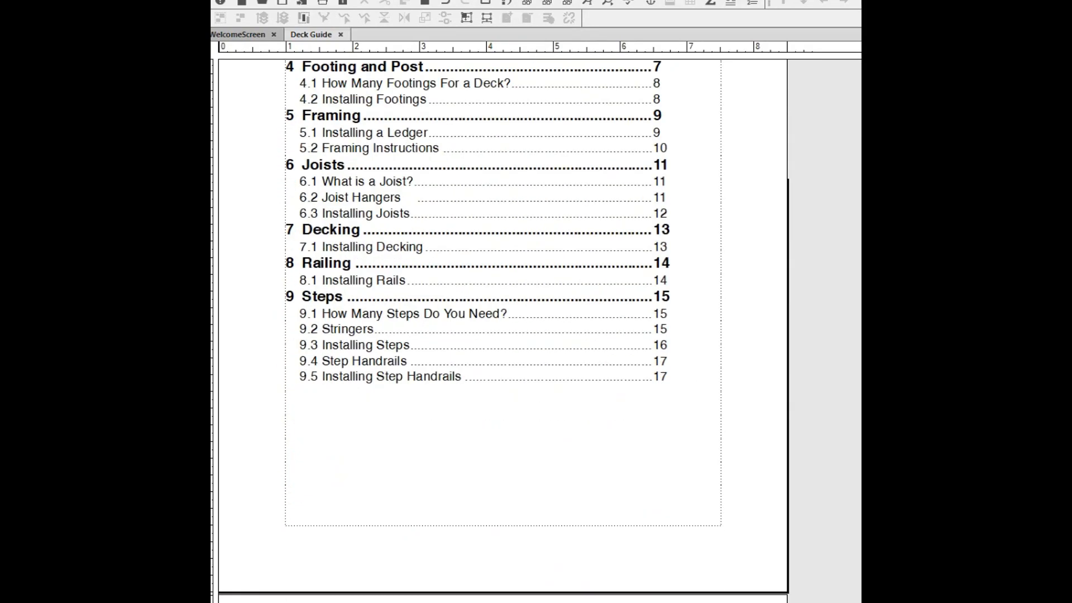
scroll(496, 212, up, 5)
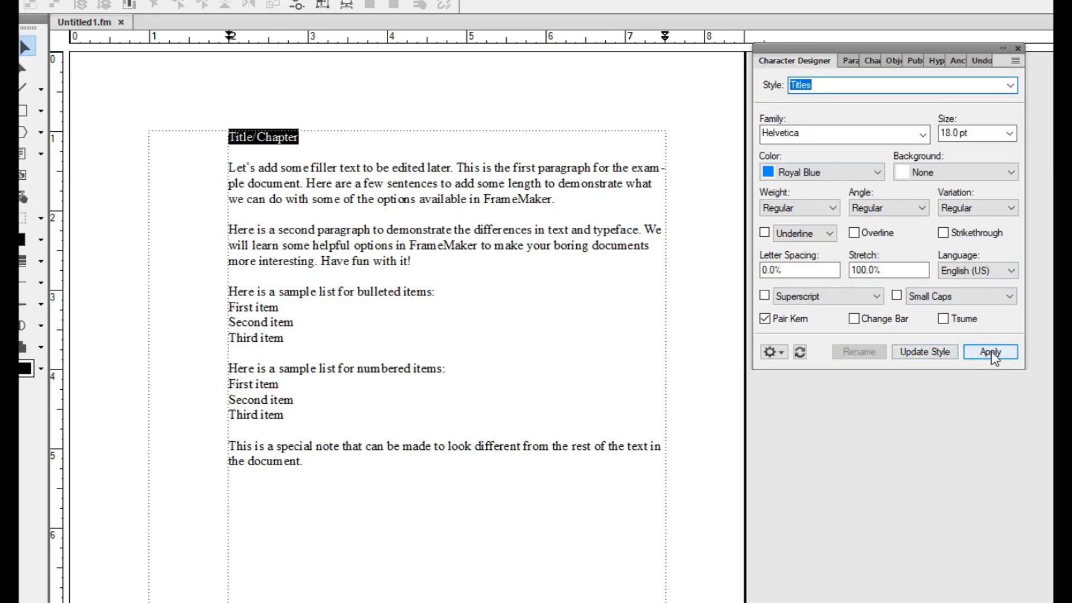
Apply the Titles style to the Title/Chapter line, and update the style with a font size of 24 pt
click(990, 351)
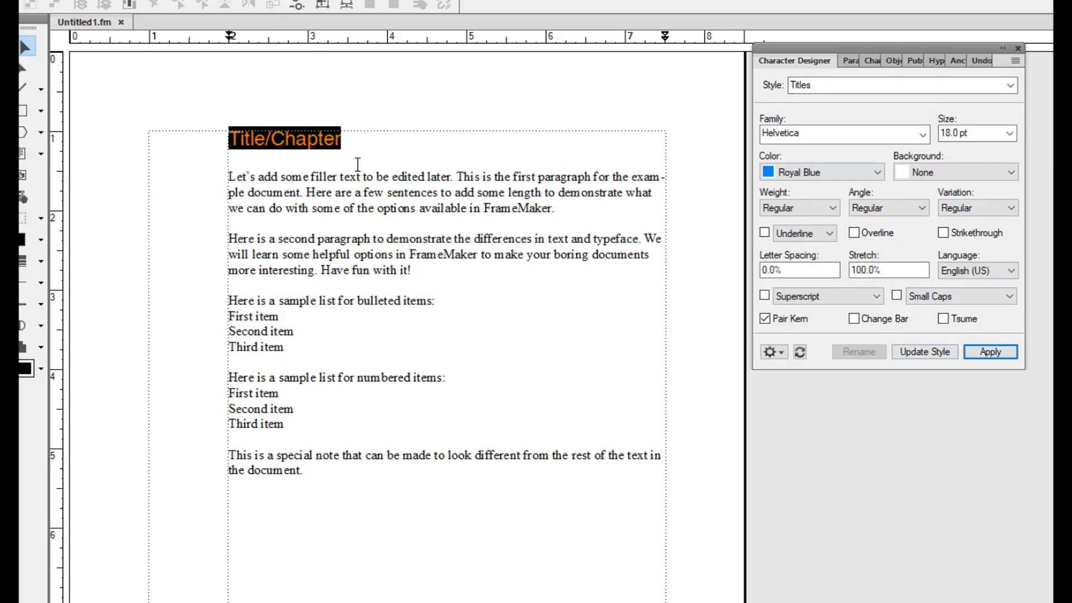
click(323, 169)
drag(343, 140, 227, 140)
click(1010, 133)
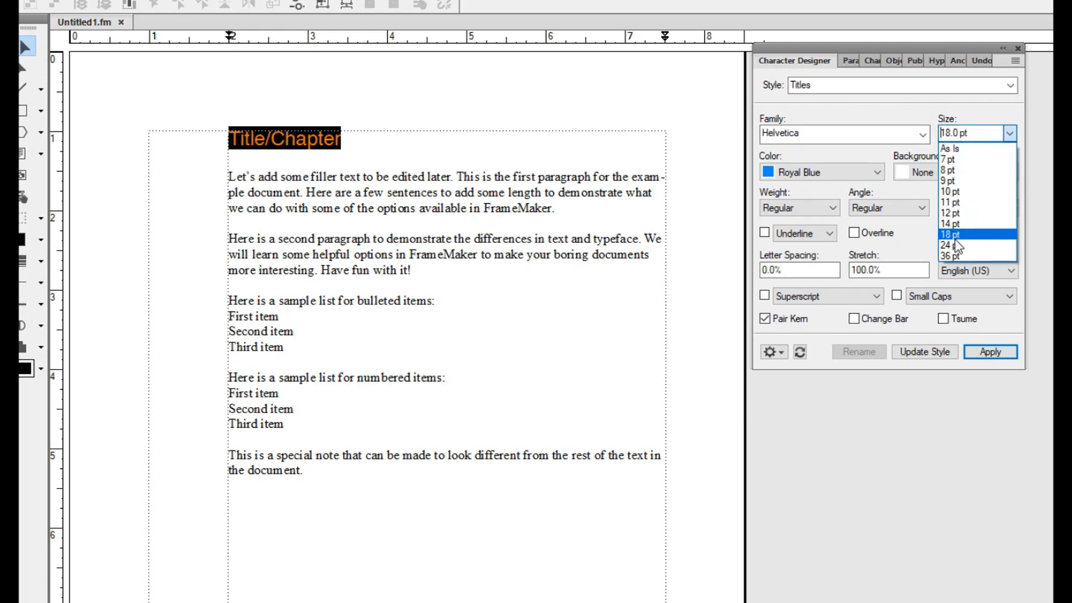
click(958, 245)
click(938, 355)
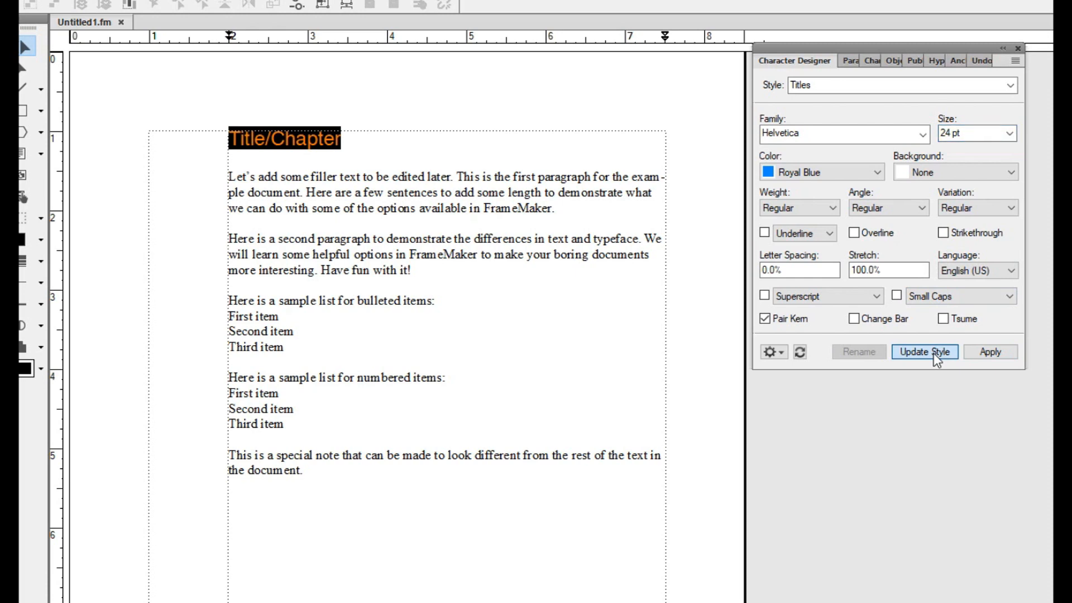
click(367, 165)
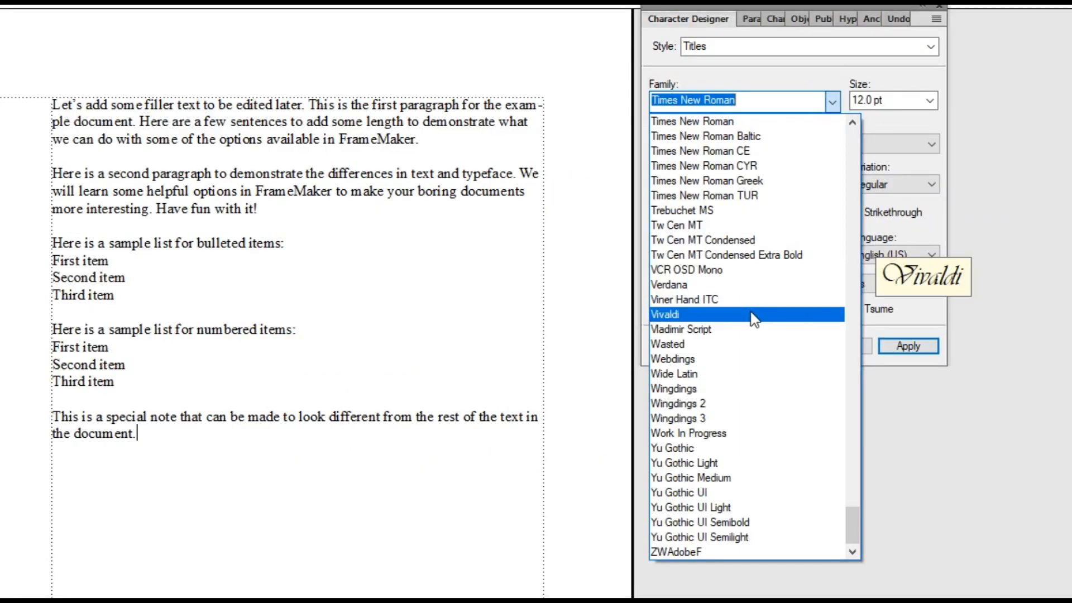
Set the Titles style's font family to Helvetica
scroll(927, 393, up, 12)
scroll(838, 335, up, 20)
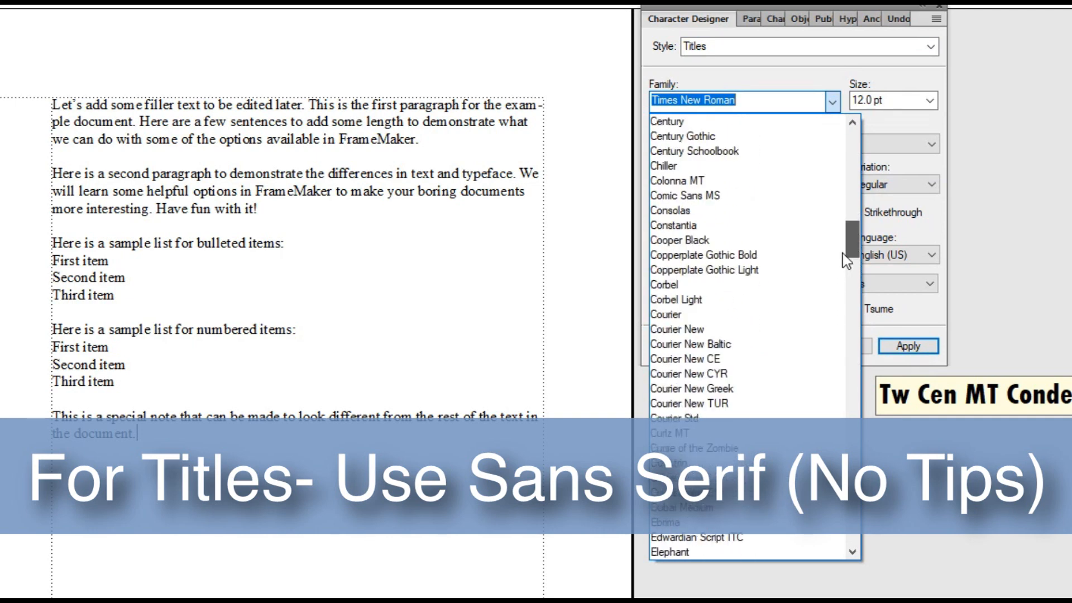
scroll(847, 260, down, 20)
click(728, 312)
Set the Titles style's font size to 18 pt and its color to Royal Blue
click(860, 100)
click(929, 100)
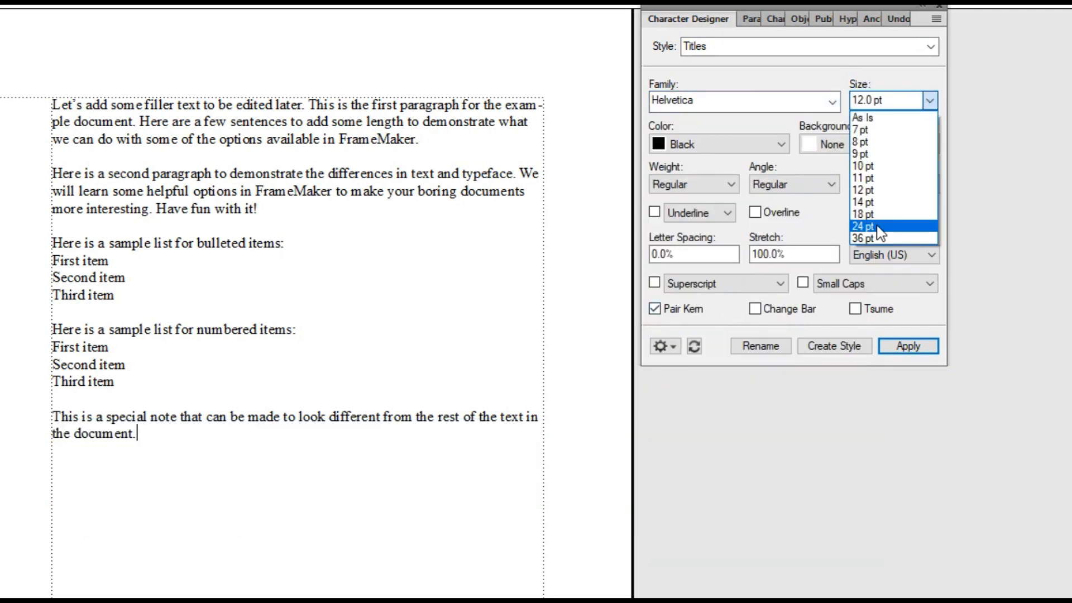
click(869, 214)
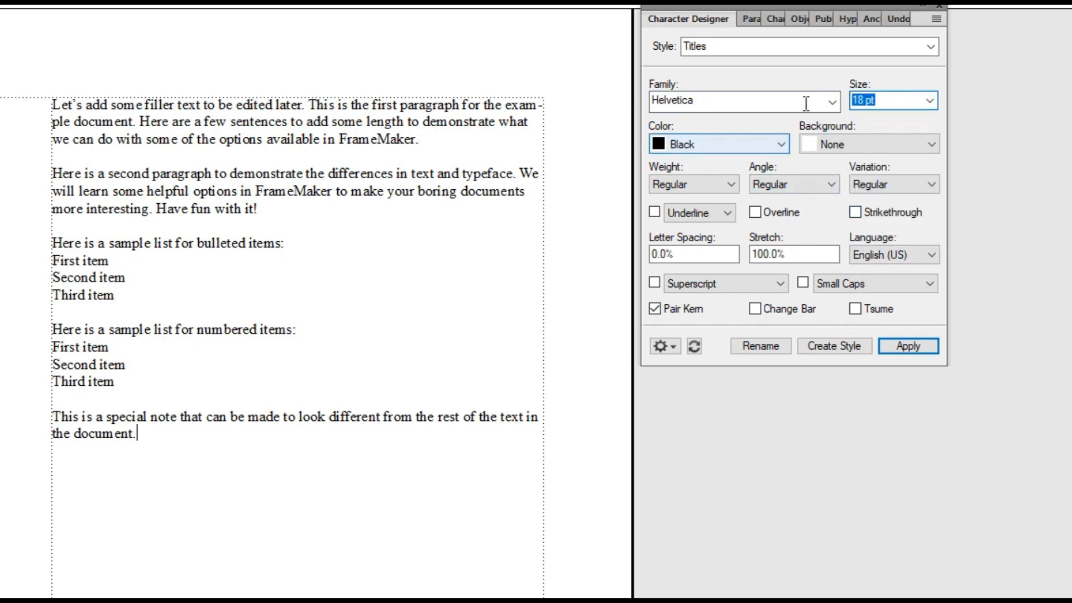
click(743, 142)
scroll(740, 221, down, 1)
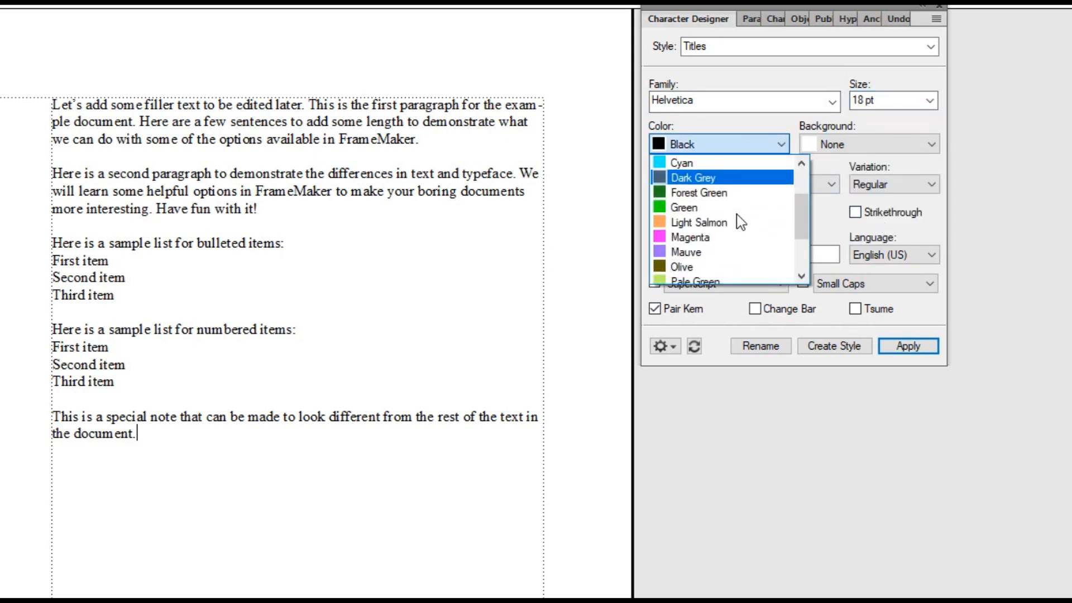
scroll(737, 224, down, 2)
click(738, 224)
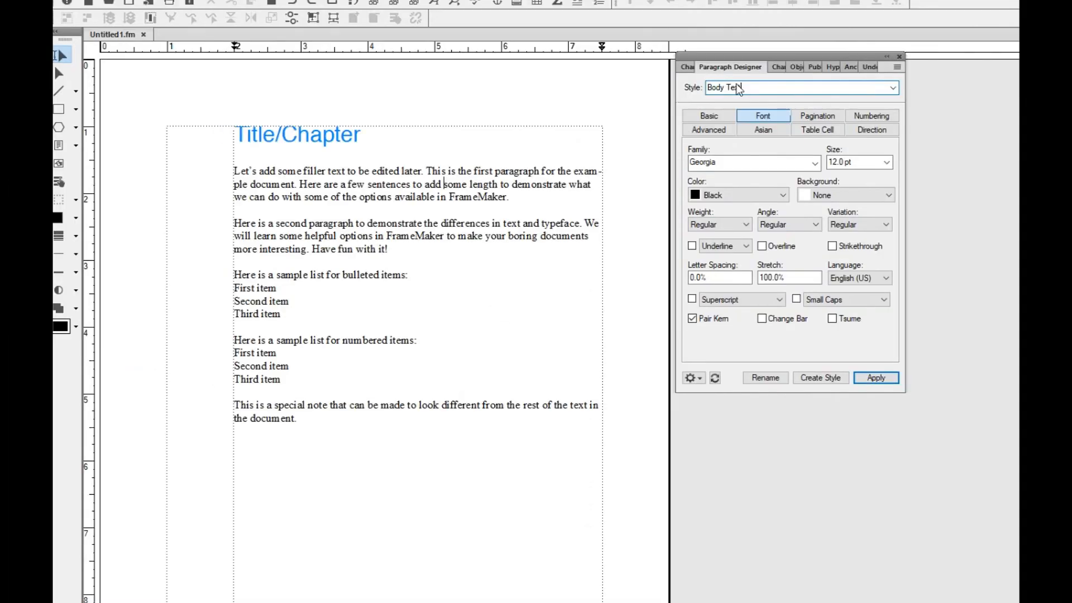
Create the Body Text paragraph style with the Georgia 12 pt settings, and look for it in the style list from the first paragraph
click(825, 379)
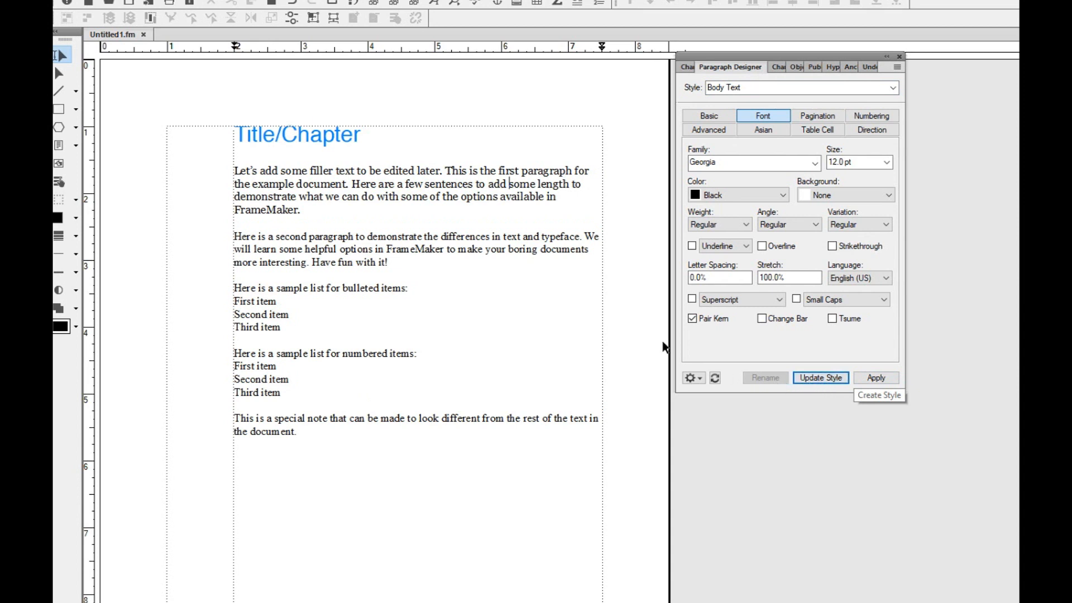
click(397, 184)
click(797, 88)
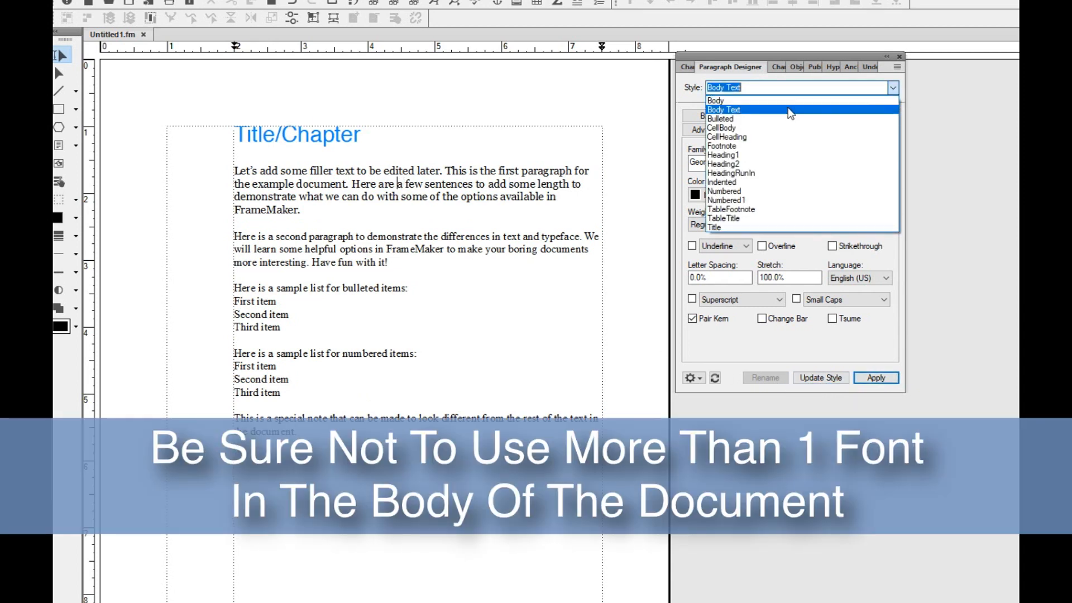
Apply the Body style to the first paragraph, and choose a different font family for it in place of Times New Roman
click(760, 100)
click(876, 378)
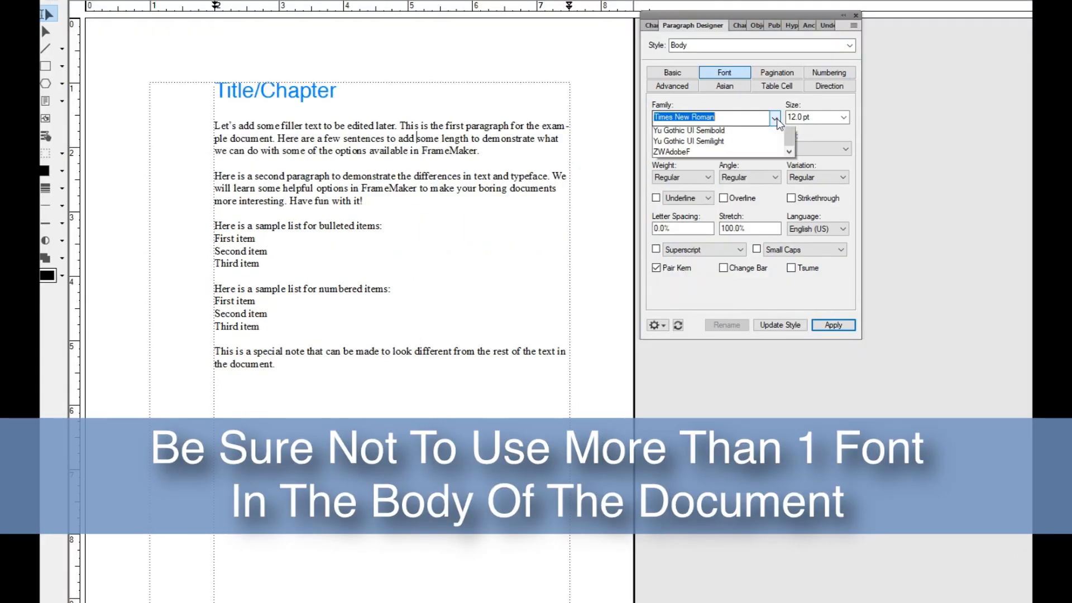
click(819, 162)
drag(785, 434, 797, 272)
click(686, 186)
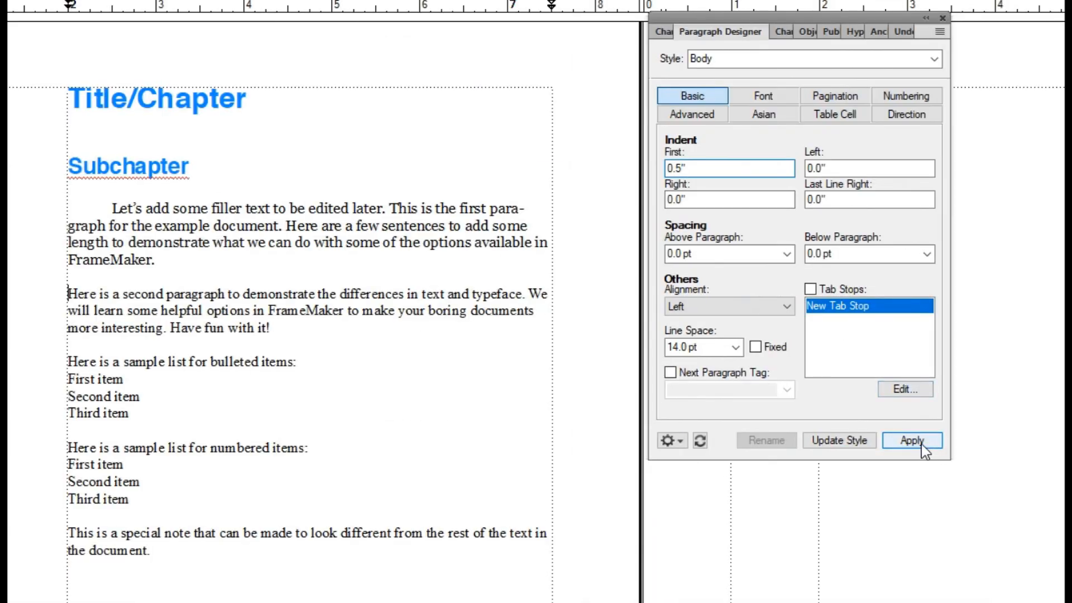
Apply a 0.5" first-line indent and the Body Text style to the second paragraph, and select the bulleted list's introductory line
click(921, 444)
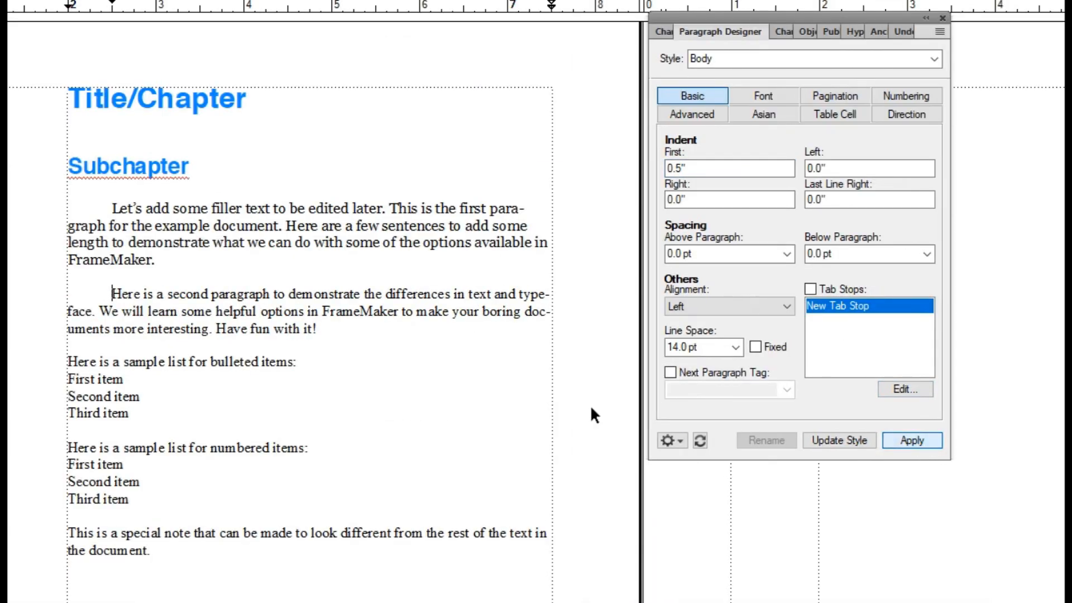
click(173, 244)
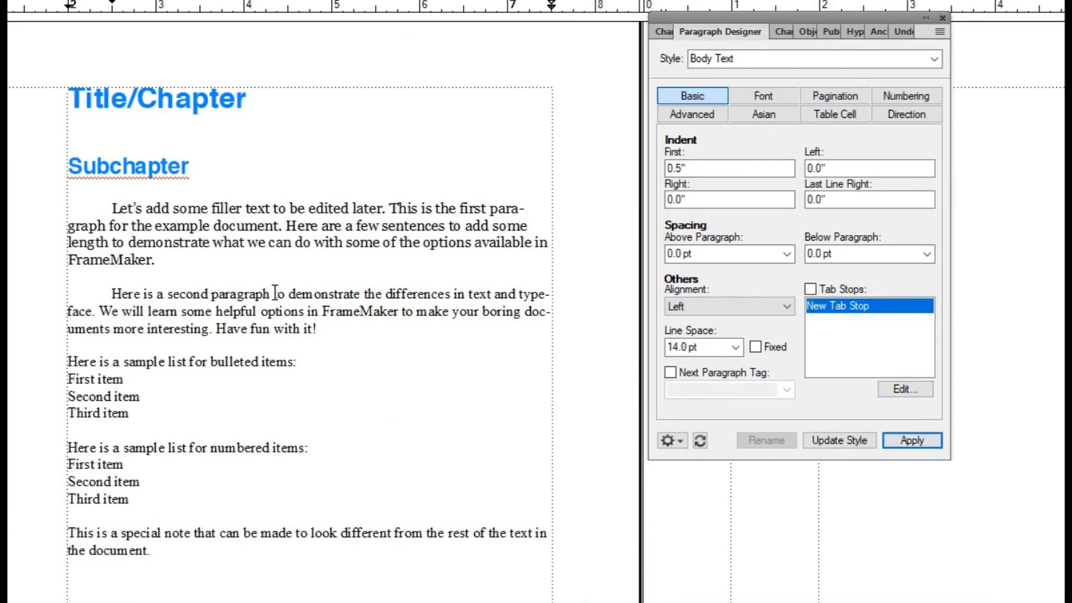
click(935, 59)
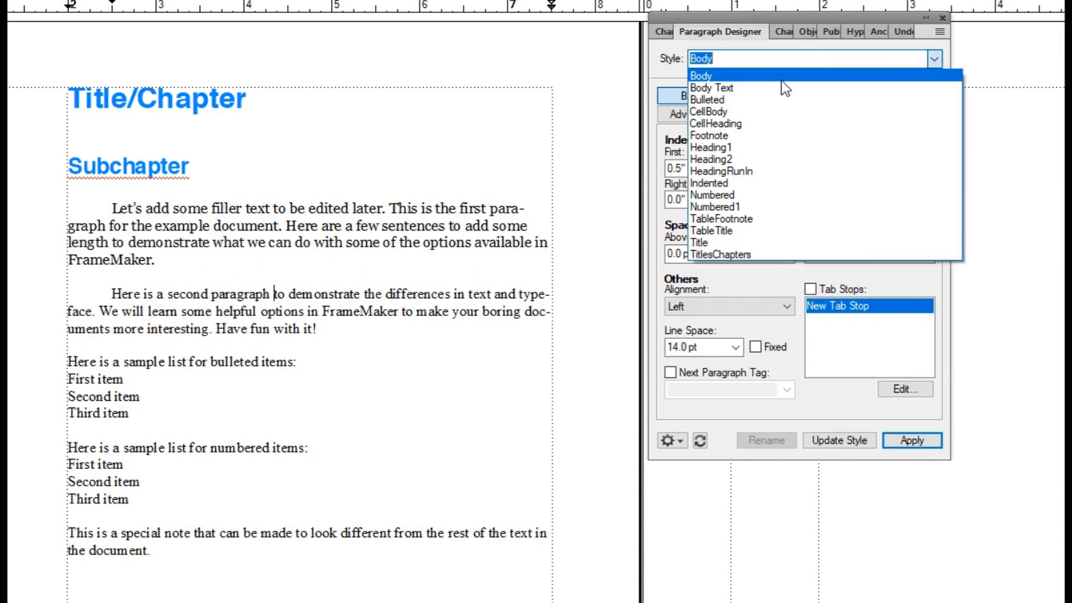
click(735, 89)
click(902, 441)
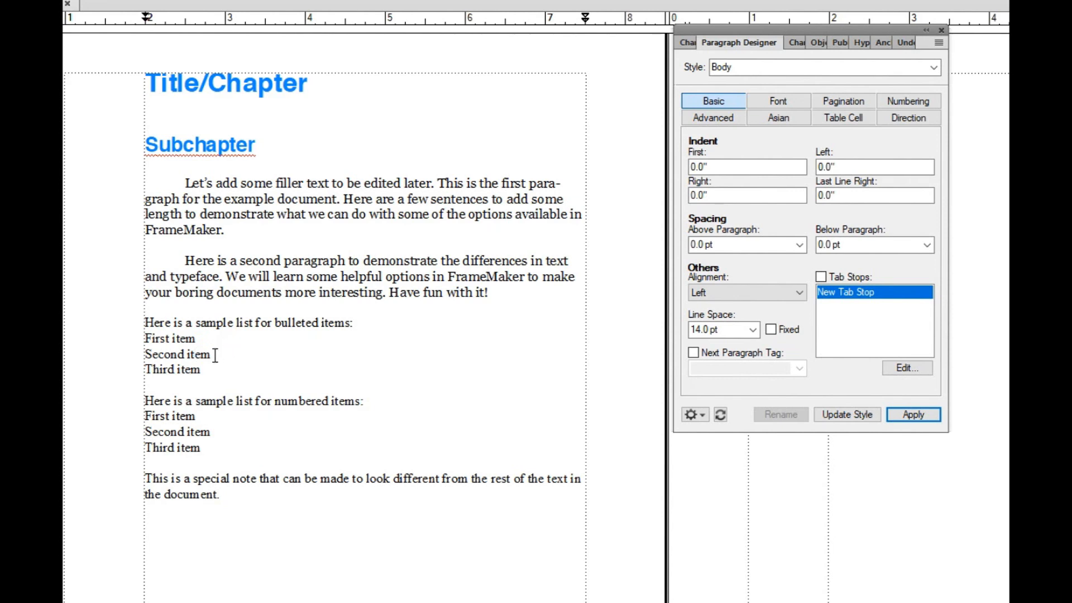
drag(356, 323, 137, 324)
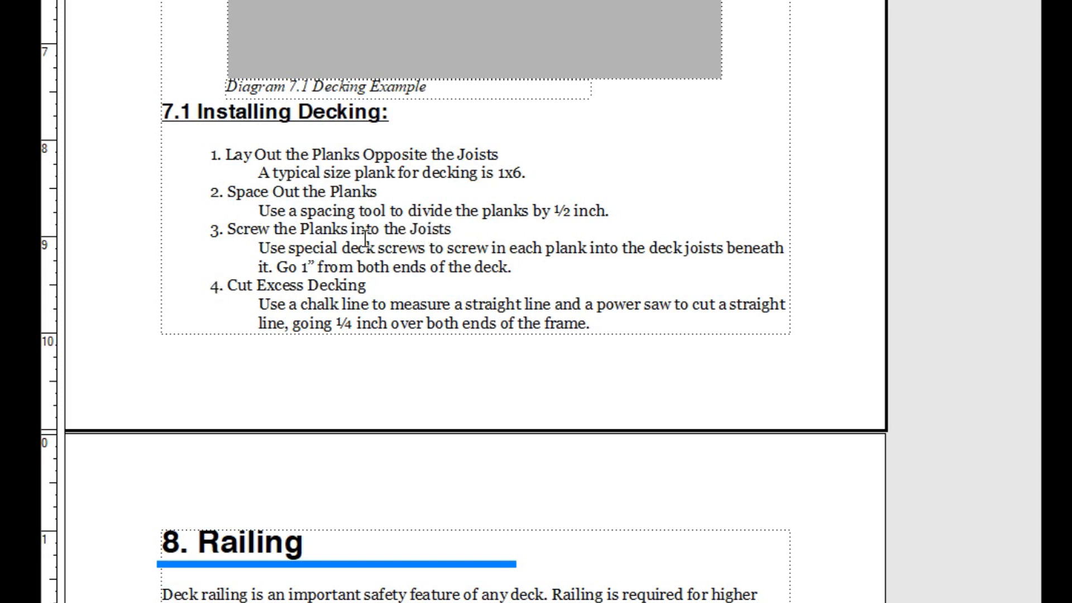
Capitalize the word "Into" in step 3 of the Installing Decking list
key(BackSpace)
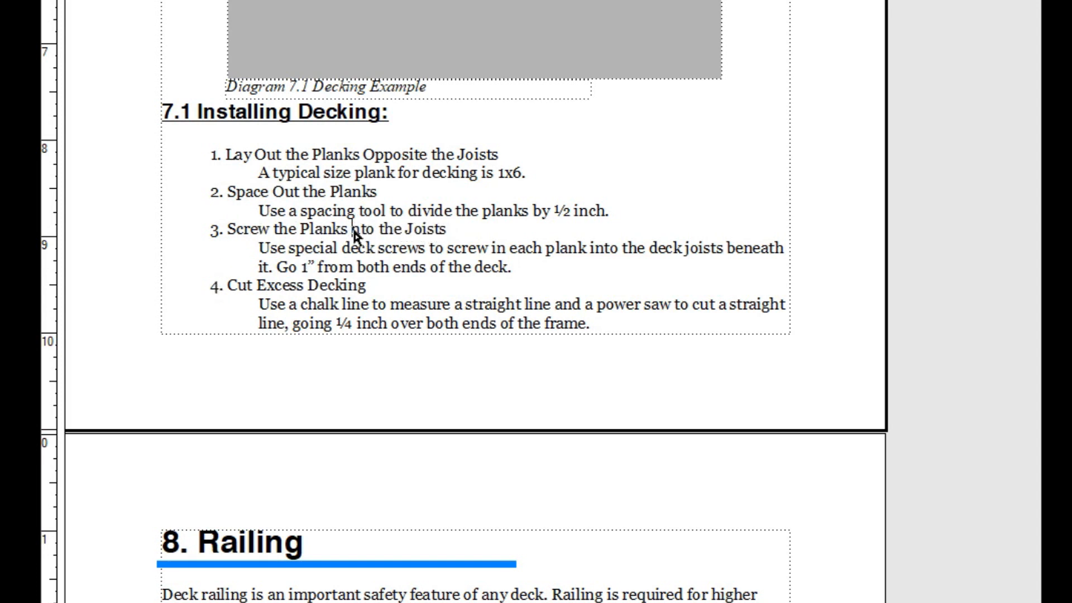
text(I)
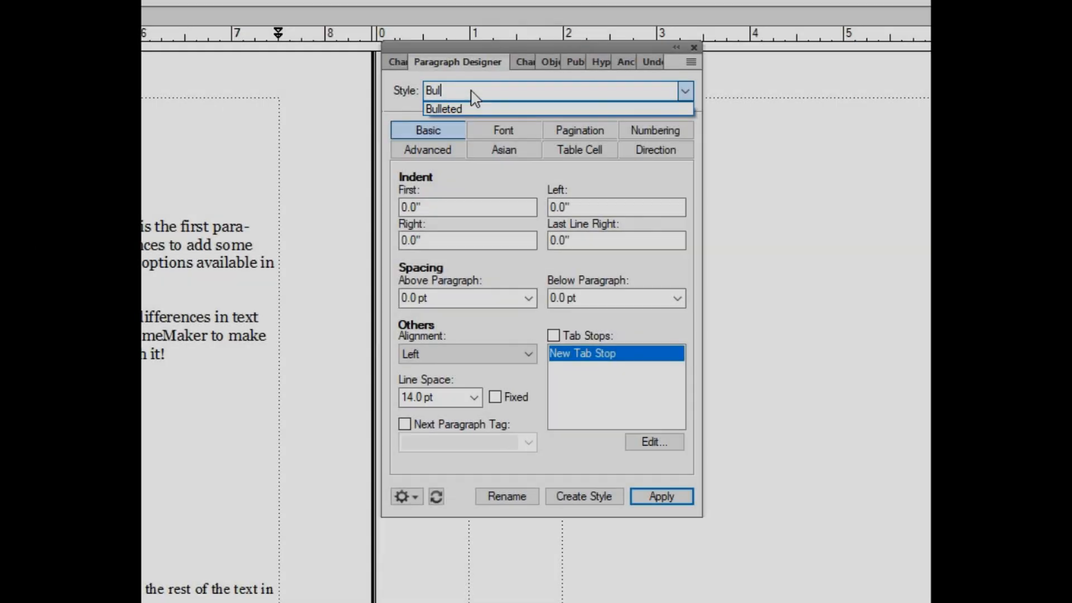
Name the paragraph style Bulleted List, and update it with paragraph autonumbering in the format <n+>: followed by a space
text(leted List)
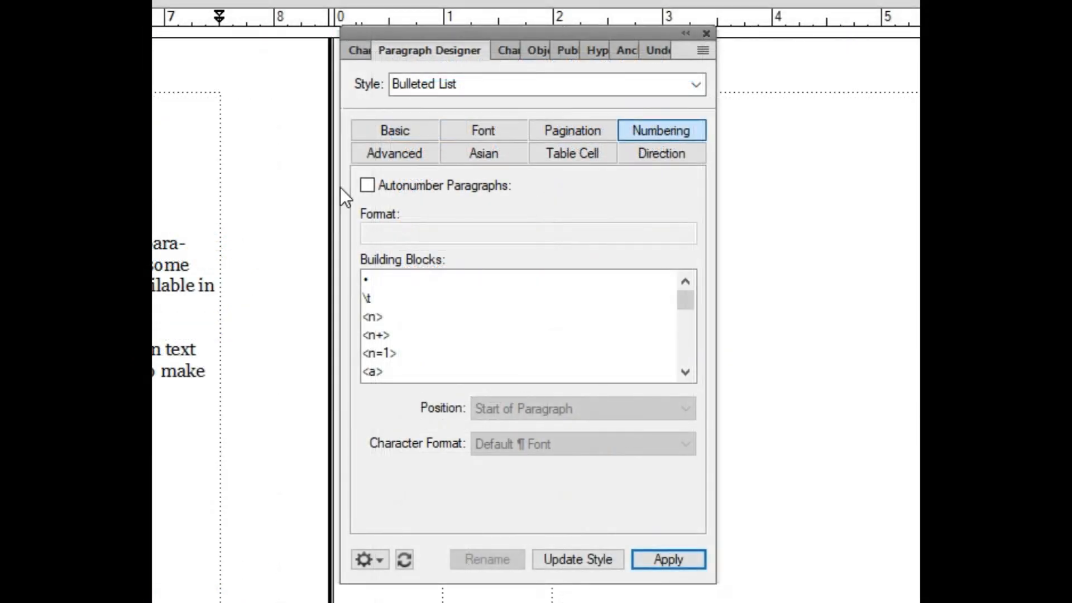
click(368, 186)
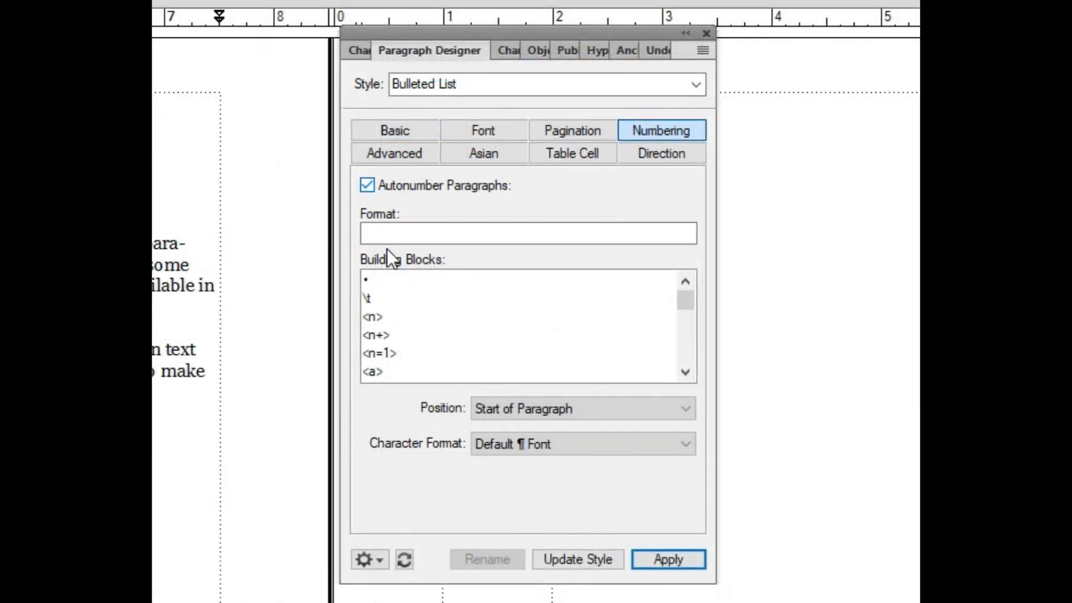
click(383, 336)
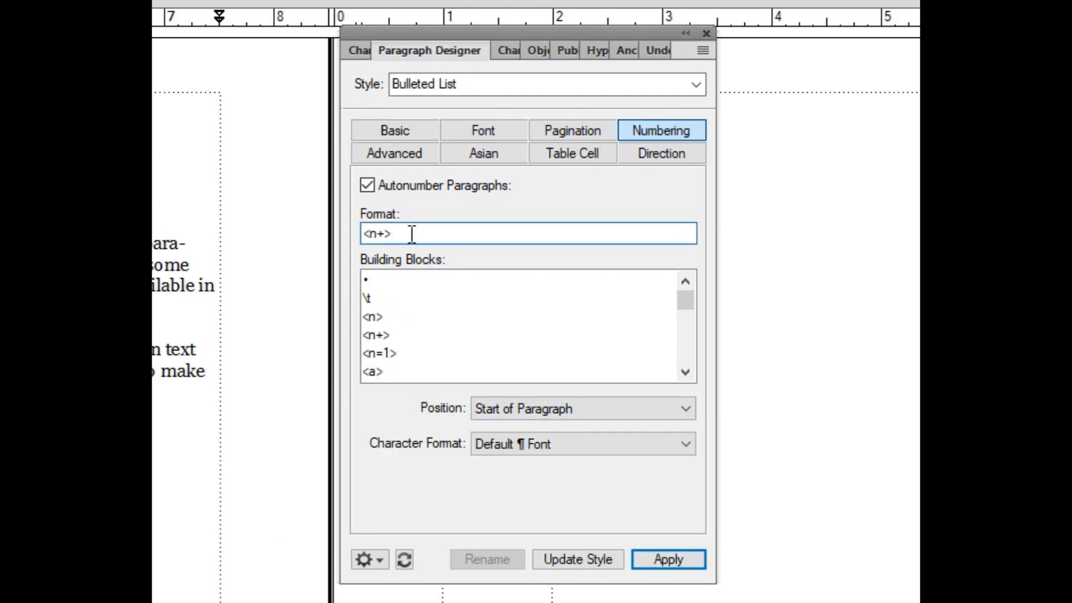
text(:)
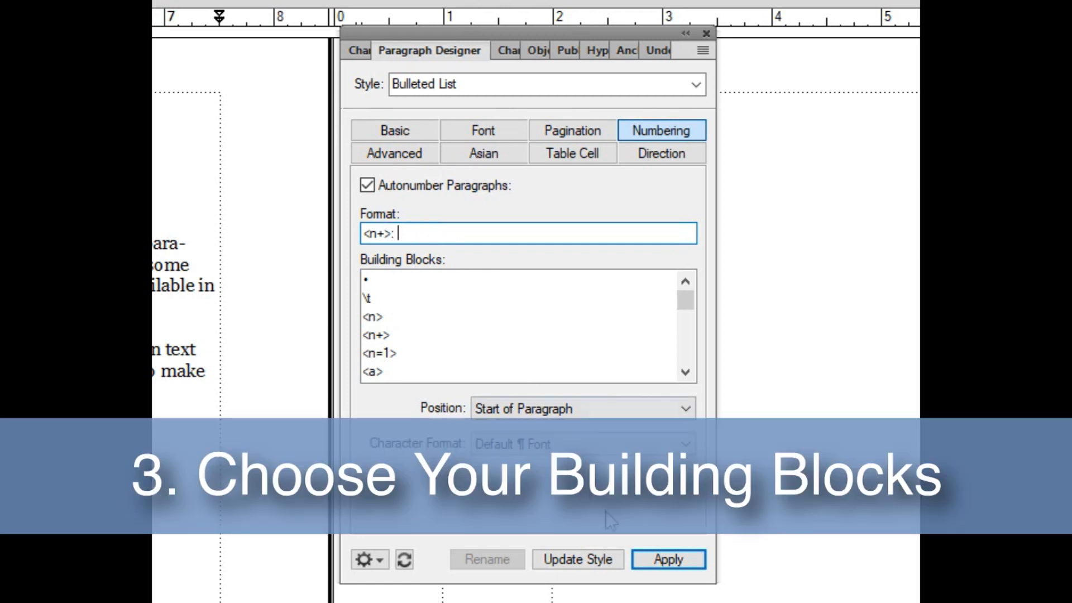
click(569, 559)
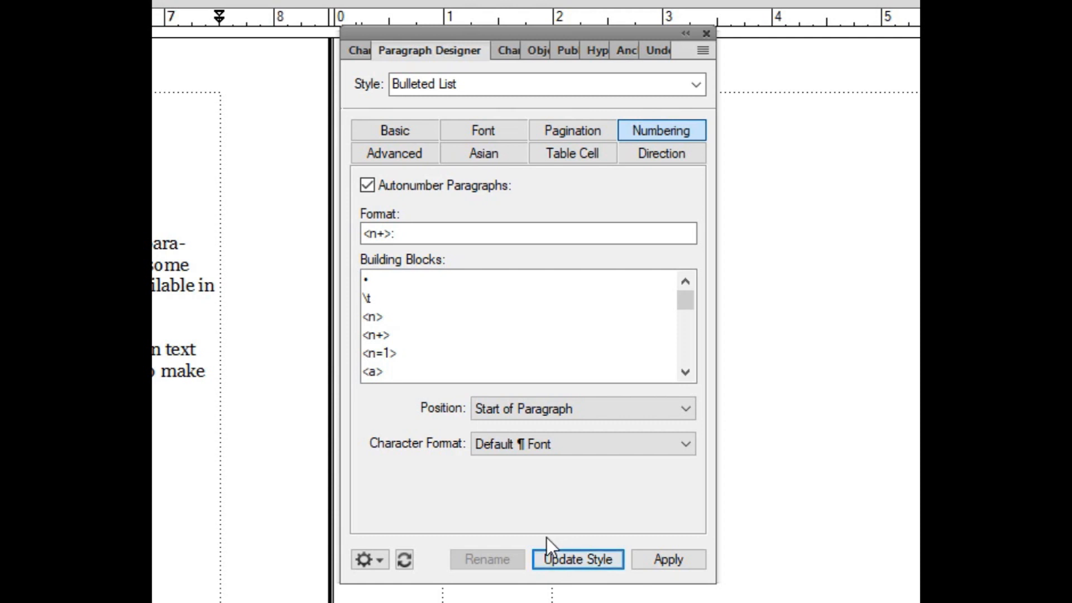
Replace the colon with a period in the Bulleted List autonumber format so it reads <n+>., and update the style
click(389, 240)
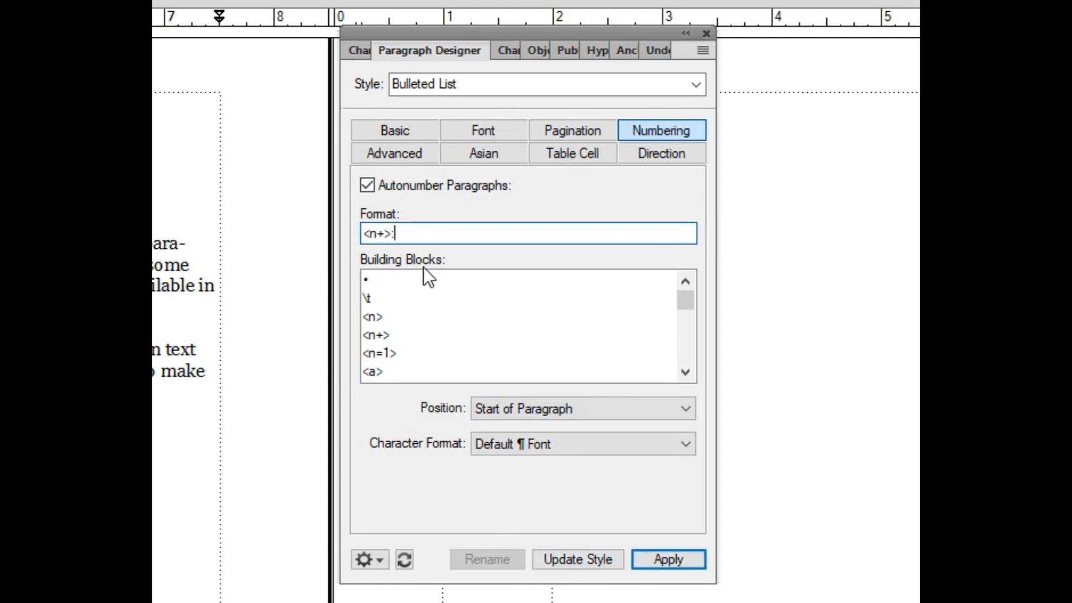
text(.)
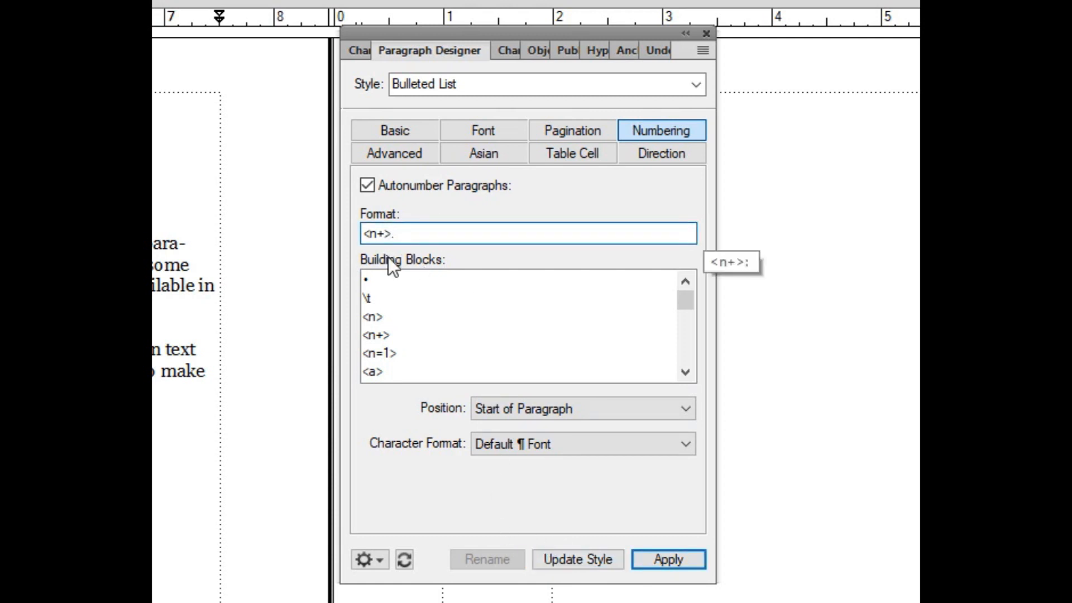
click(576, 558)
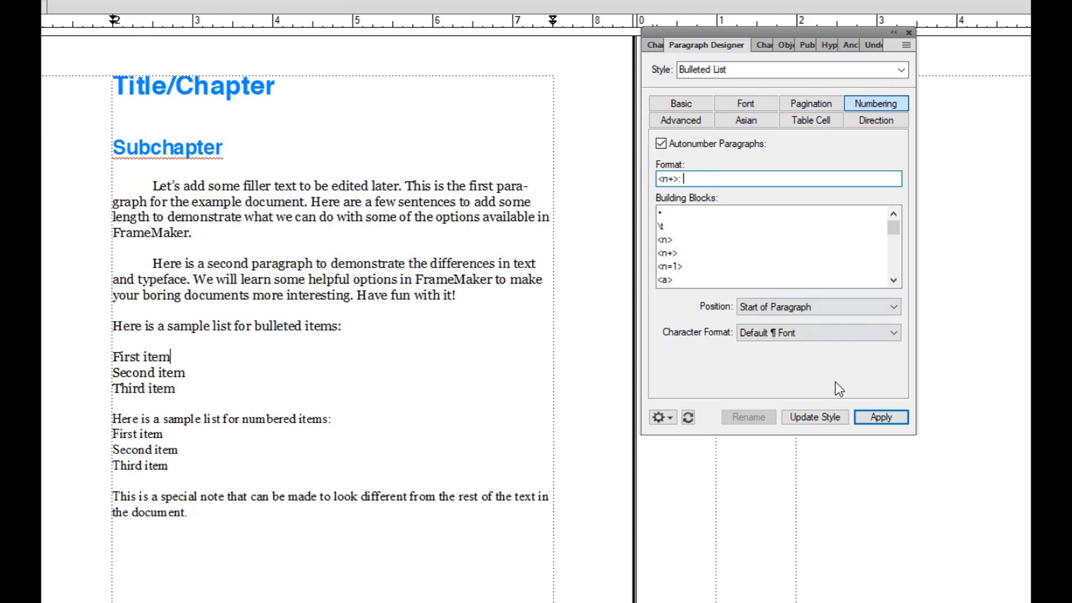
Update the Bulleted List style on the first three items with the format <n+>:, and change the format to <n+>. instead
click(809, 416)
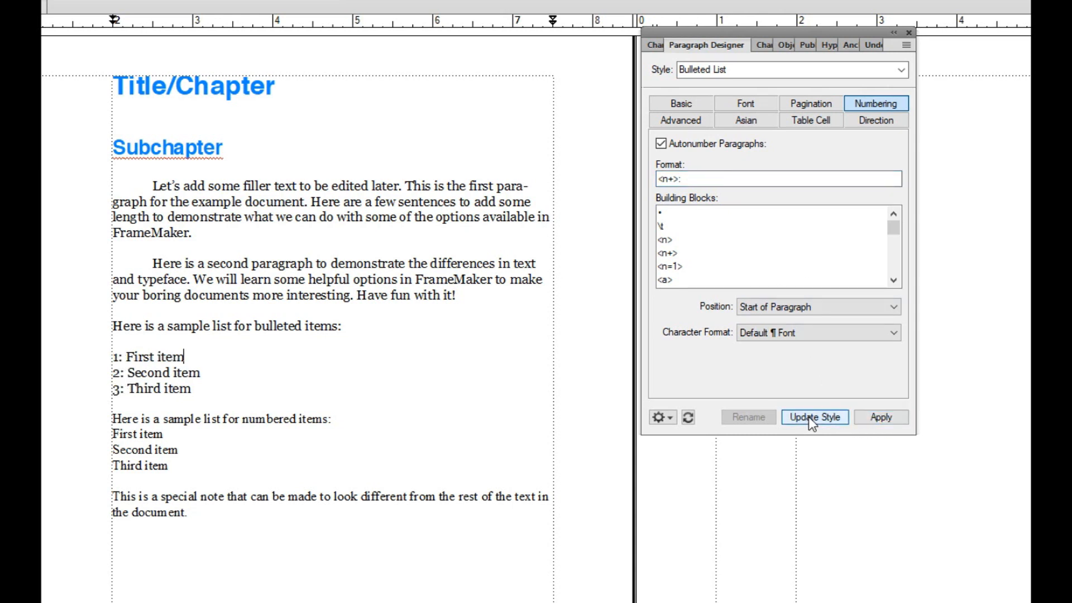
click(715, 178)
text(.)
click(813, 417)
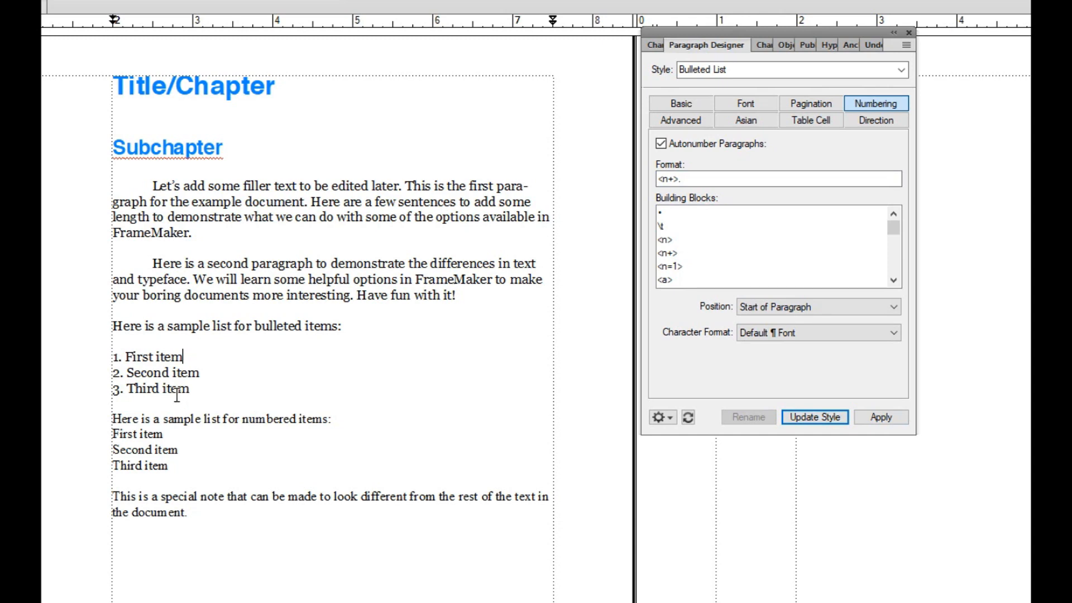
Select the three bulleted items, and update the Bulleted List style with extra spaces after the bullet in its autonumber format
drag(193, 394, 112, 360)
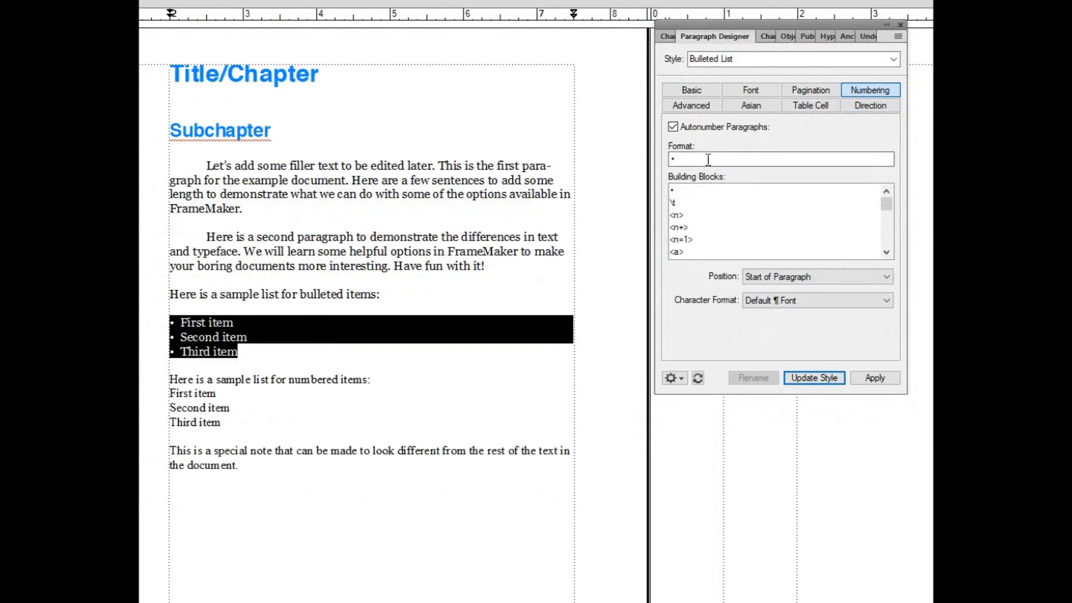
click(685, 159)
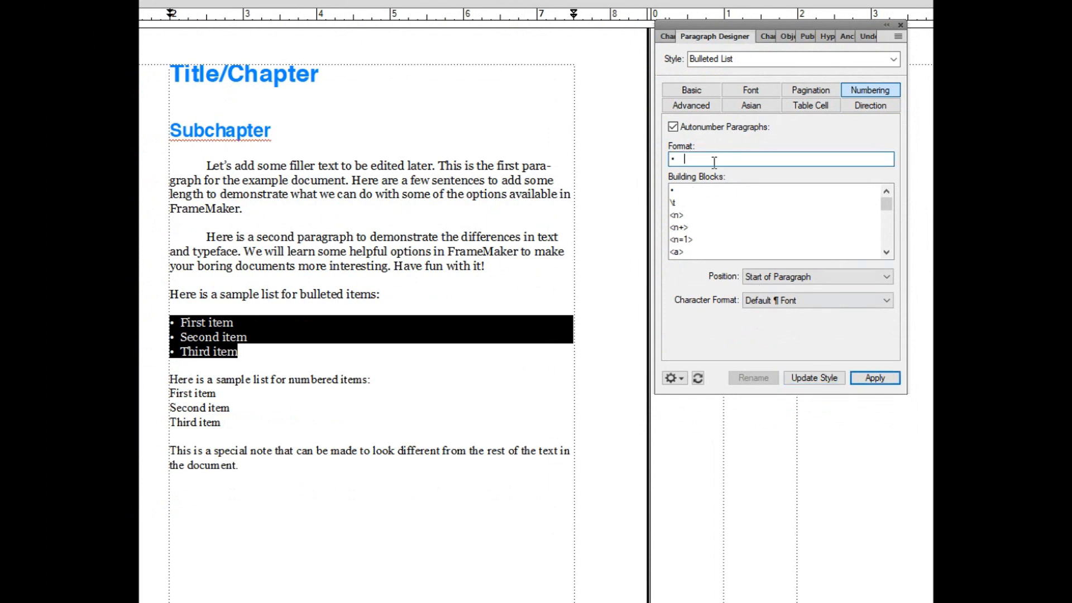
click(812, 380)
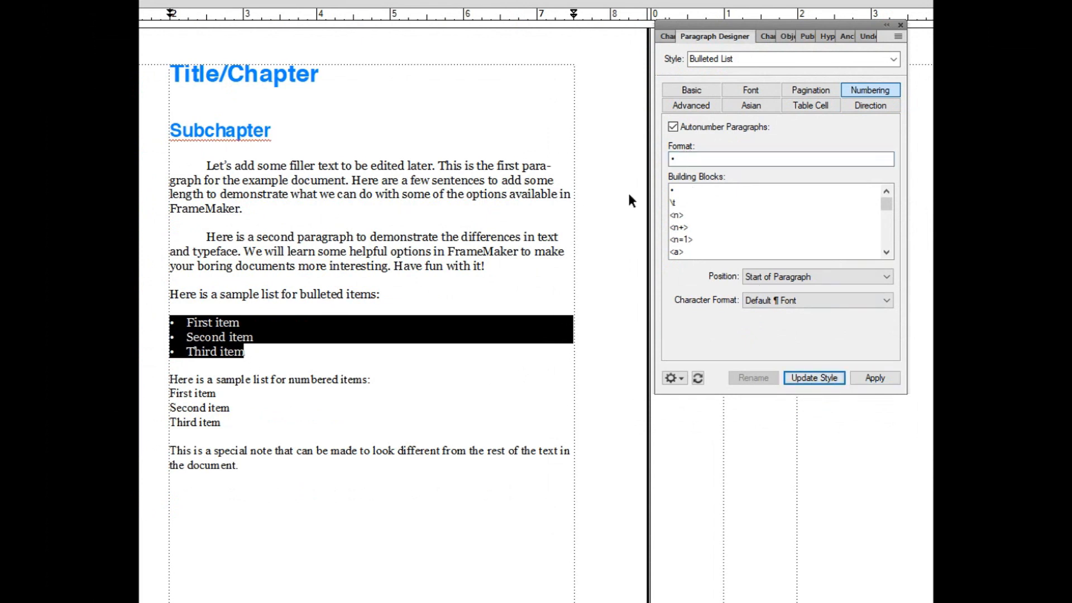
click(690, 161)
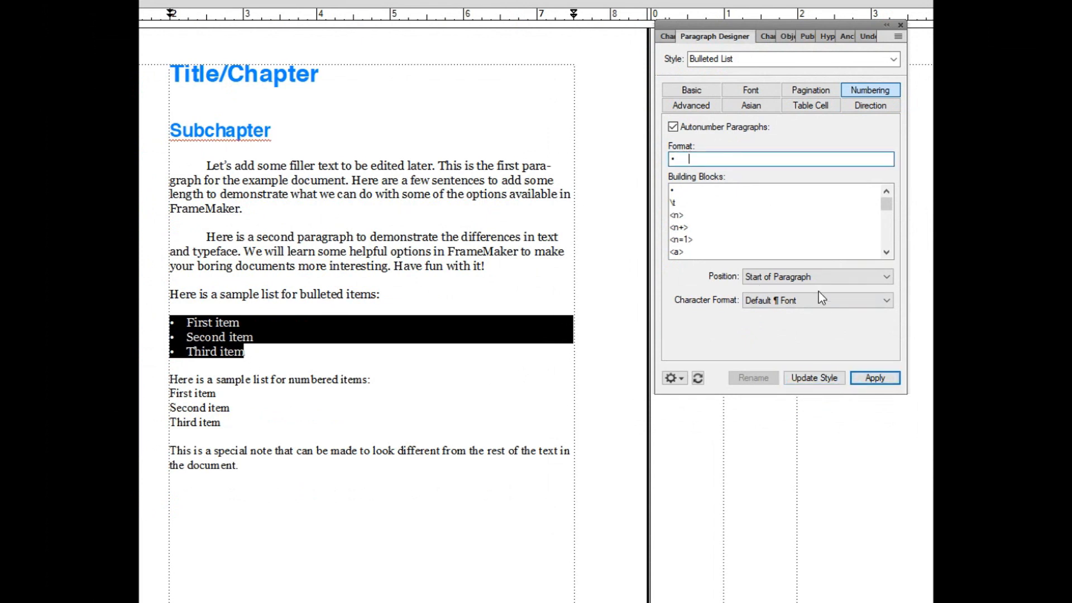
click(812, 380)
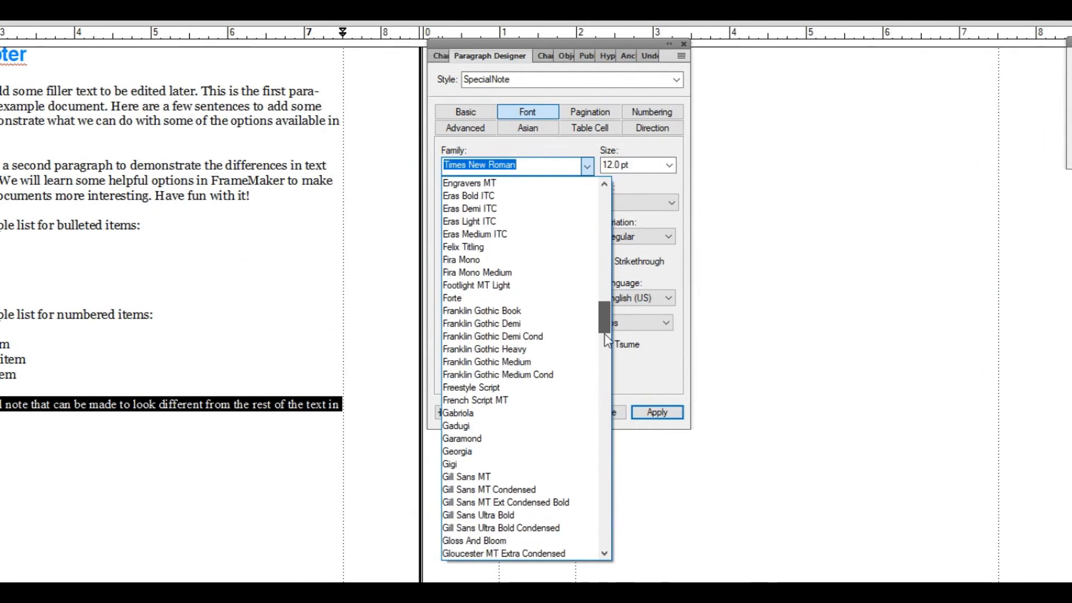
Set the SpecialNote style's font family to Georgia and its color to Red
click(514, 462)
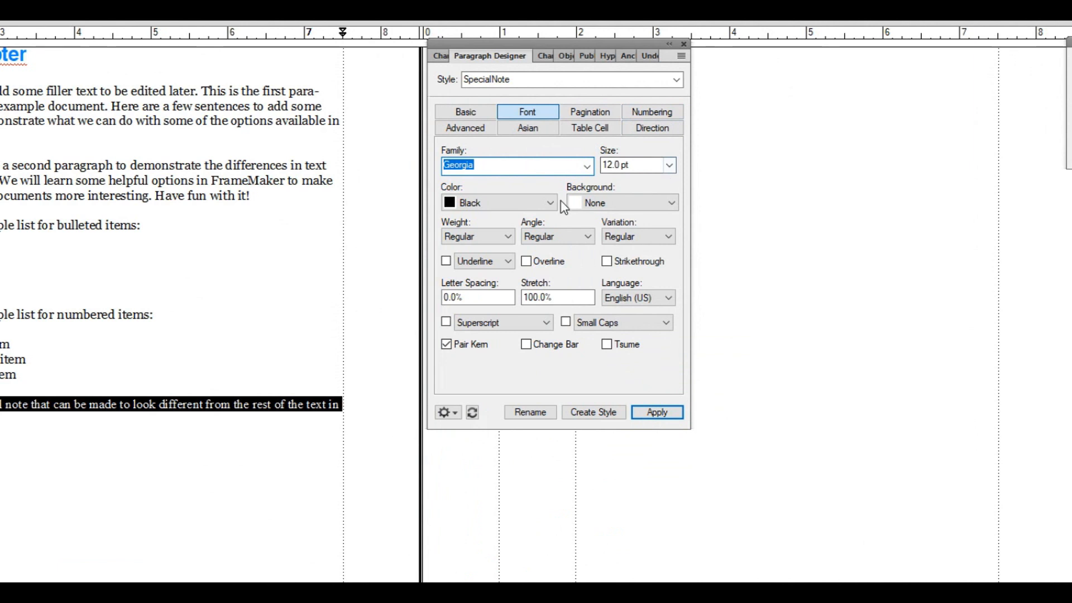
click(494, 202)
drag(571, 252, 567, 289)
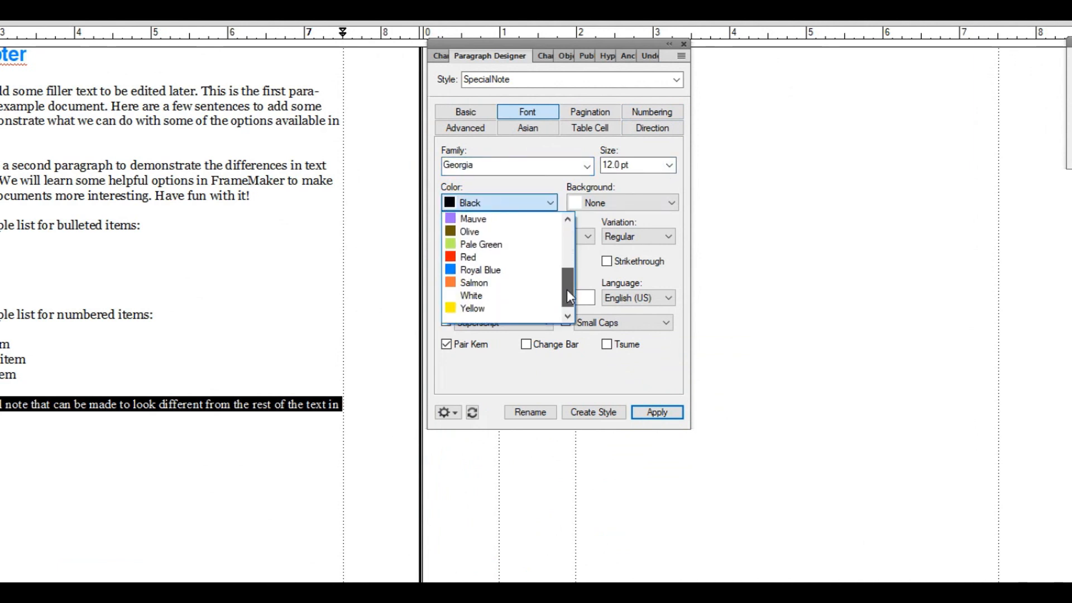
click(487, 255)
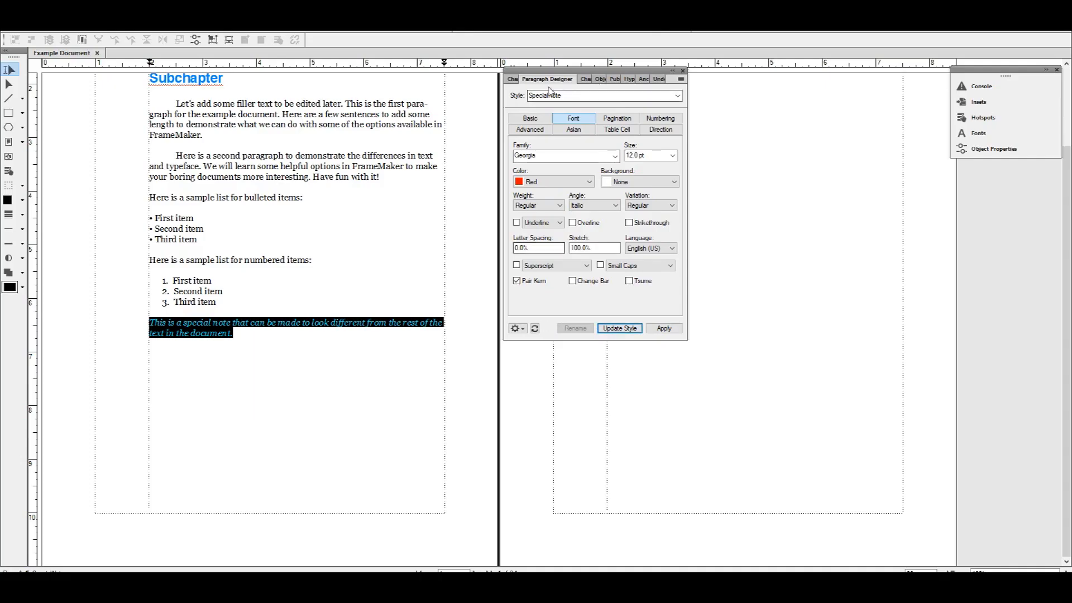
Reselect the special note paragraph, and apply the pagination format Across All Columns and Side Heads to it
click(239, 337)
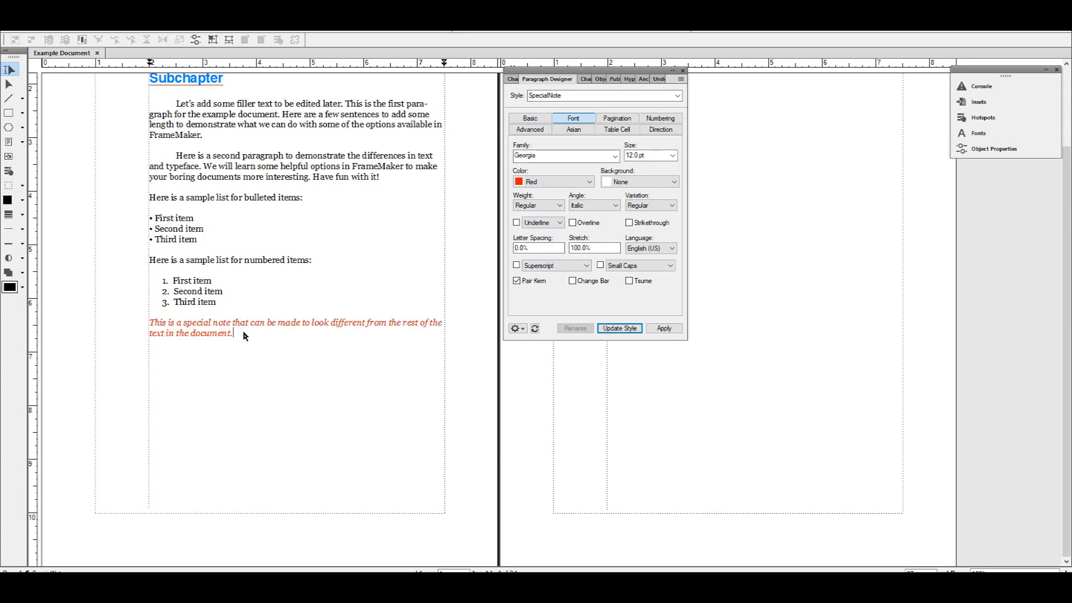
drag(231, 334, 141, 329)
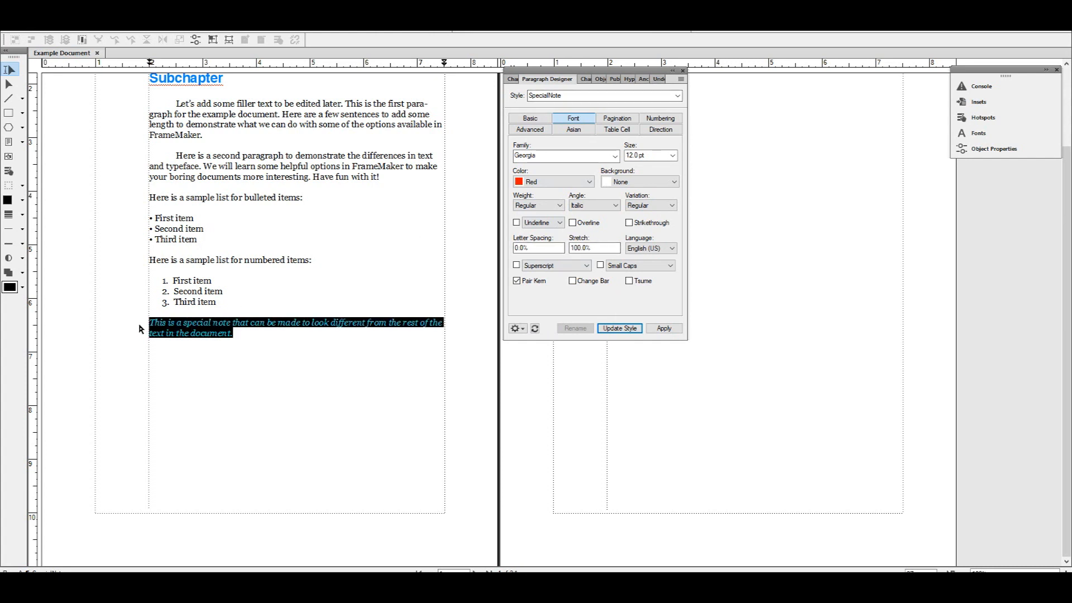
click(617, 118)
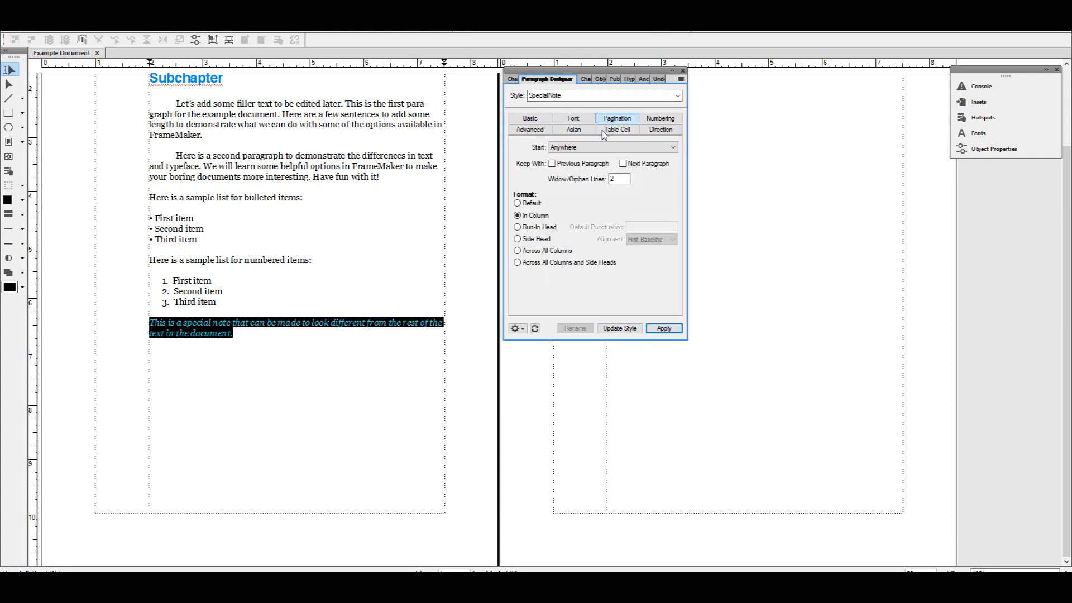
click(517, 263)
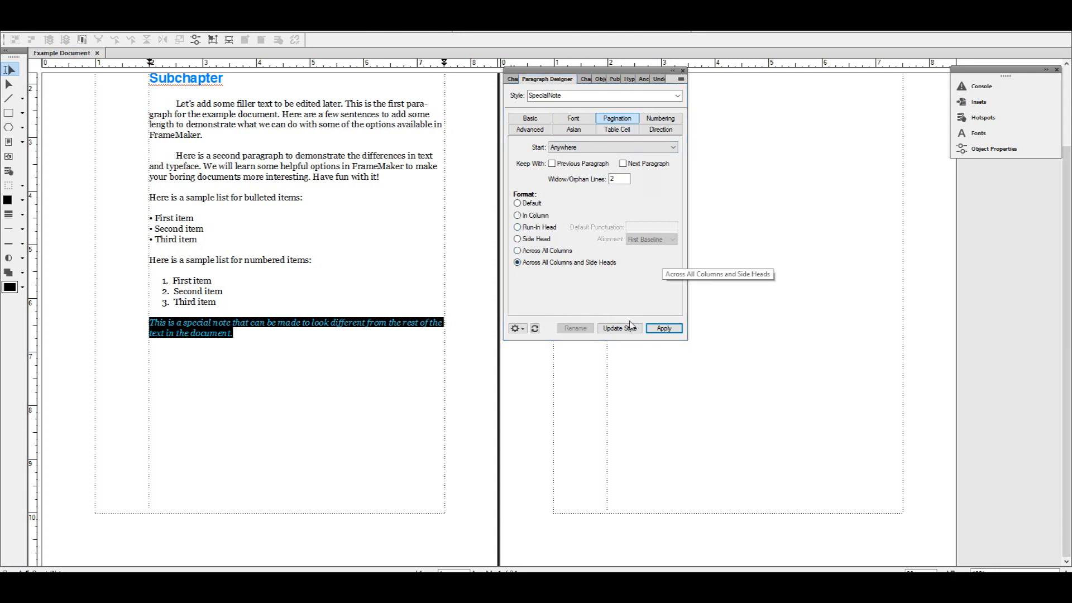
click(661, 328)
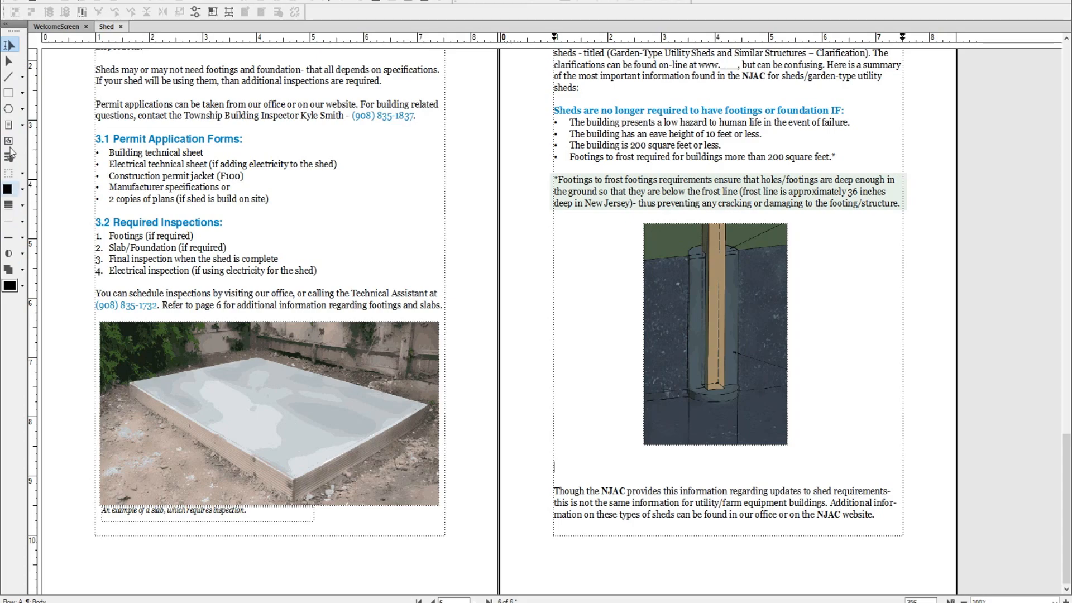
Draw a text frame directly beneath the footing picture and enter the caption "An example of a footing."
drag(19, 26, 517, 97)
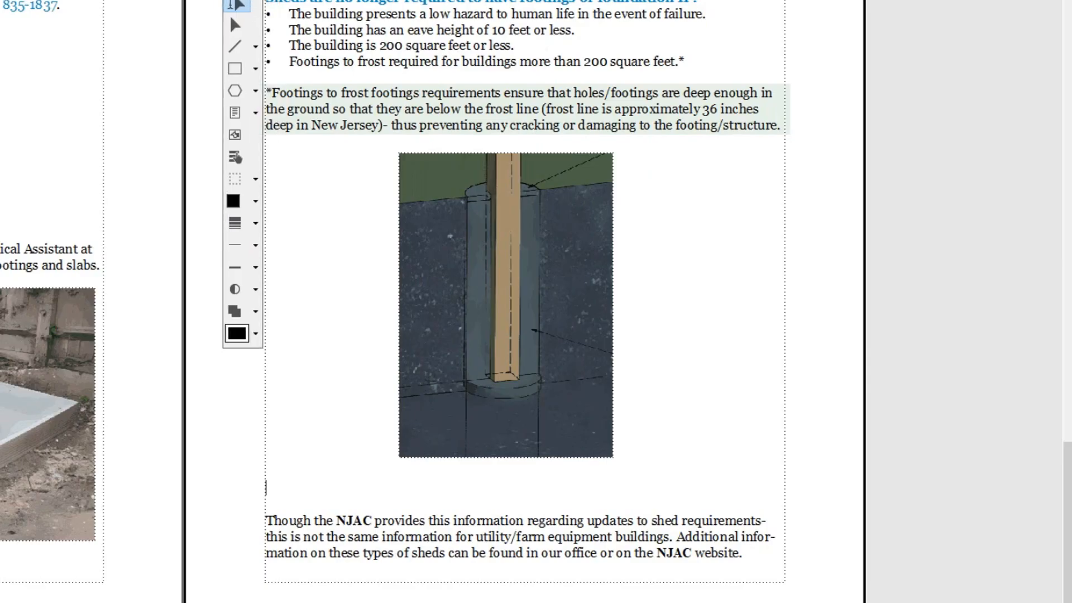
drag(242, 0, 223, 151)
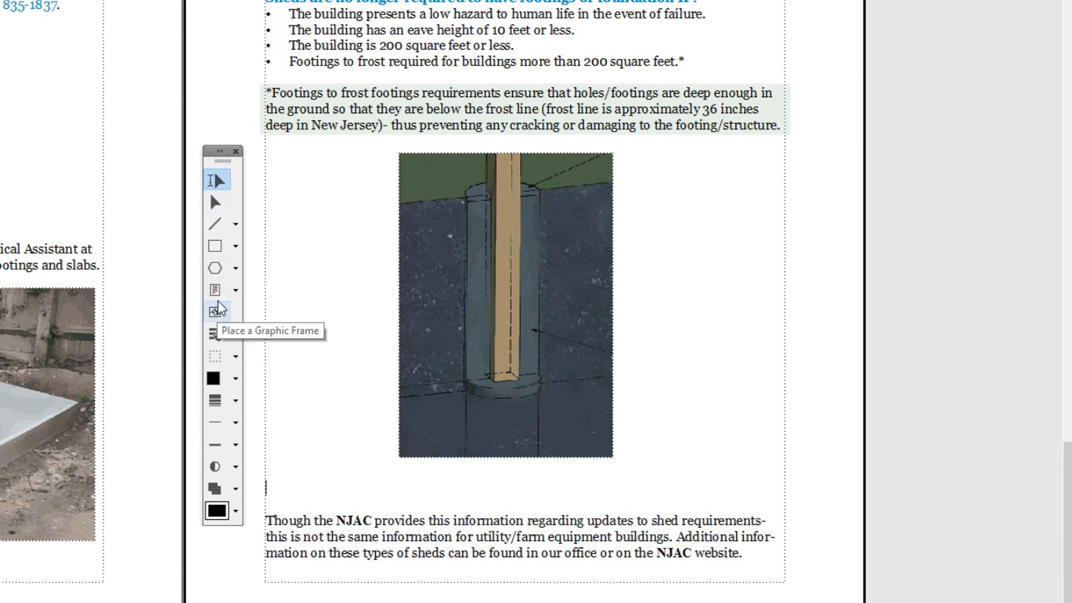
click(232, 291)
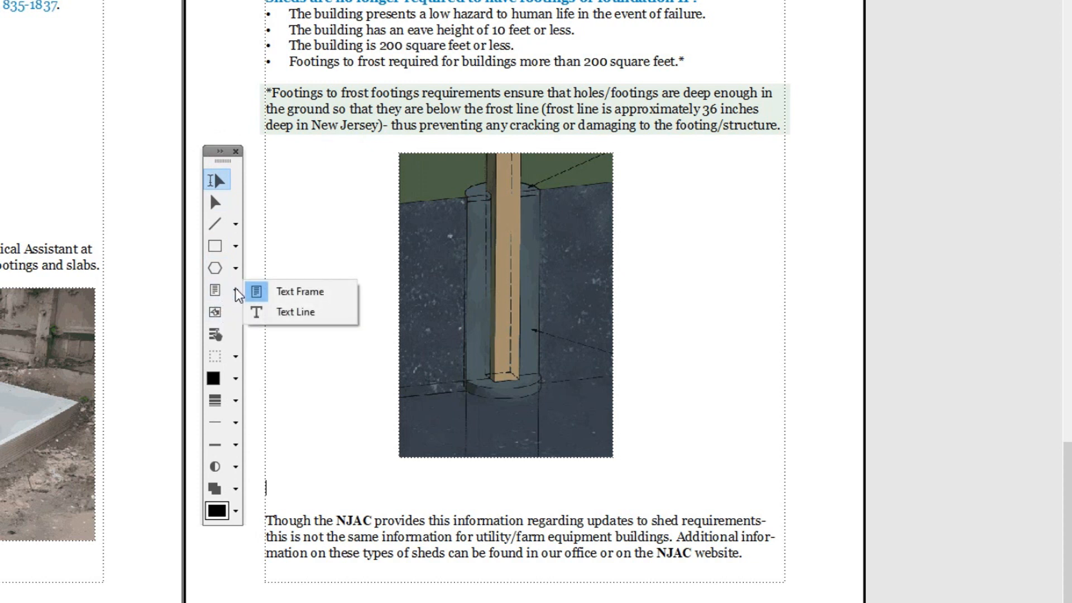
click(213, 297)
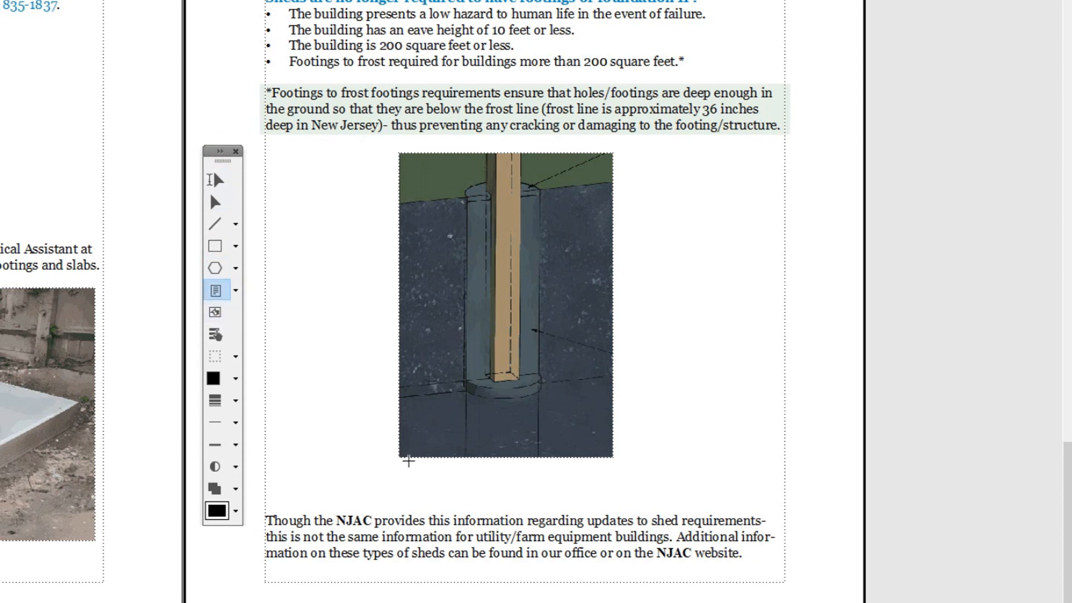
drag(393, 460, 620, 475)
text(An example)
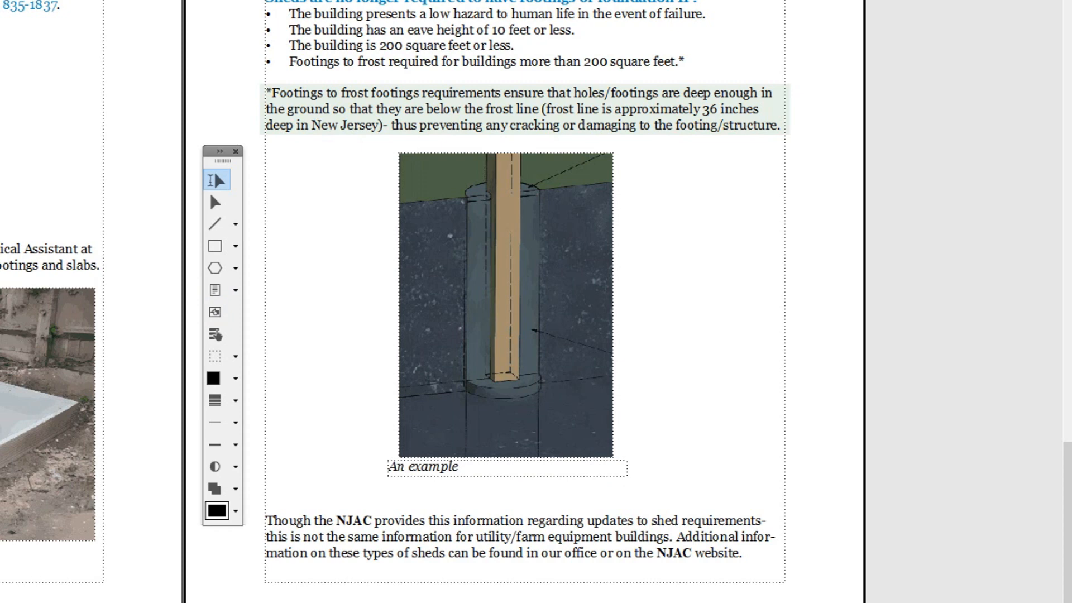
text( of a footing.)
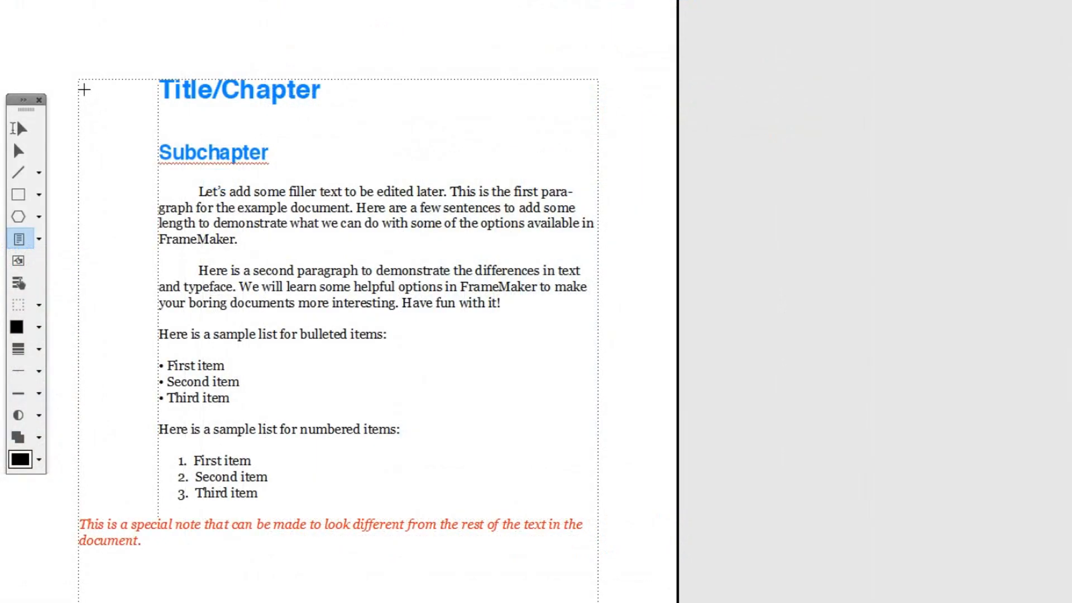
Draw a one-column text frame in the side margin beside the Title/Chapter heading and start its text with "You can"
drag(84, 89, 151, 183)
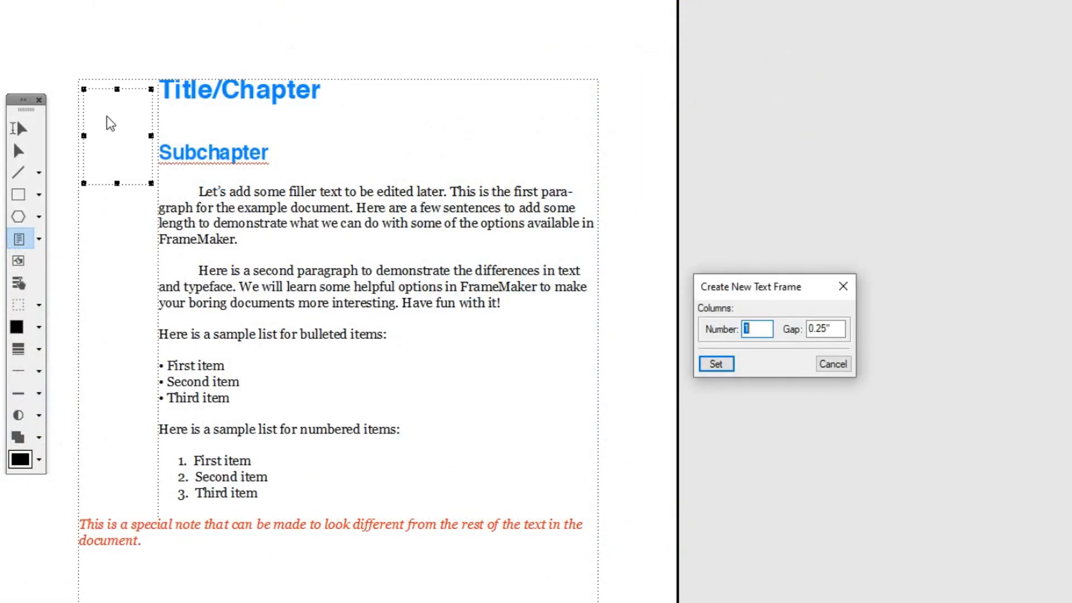
click(719, 364)
text(You can)
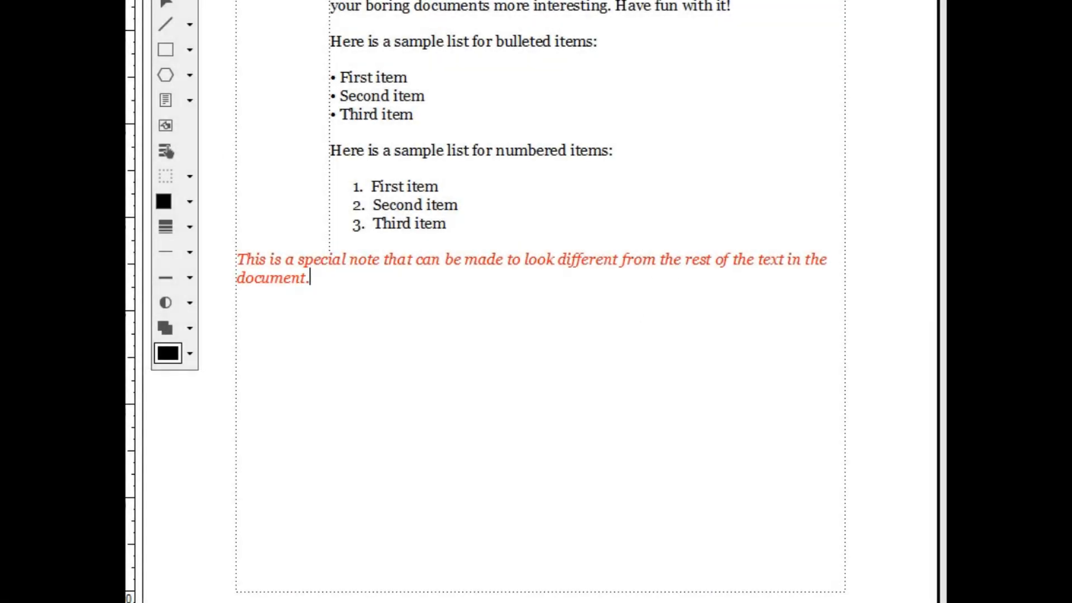
Place a graphic frame in the empty area below the red special note, narrow it slightly and shift it up a little
drag(154, 0, 164, 39)
click(176, 211)
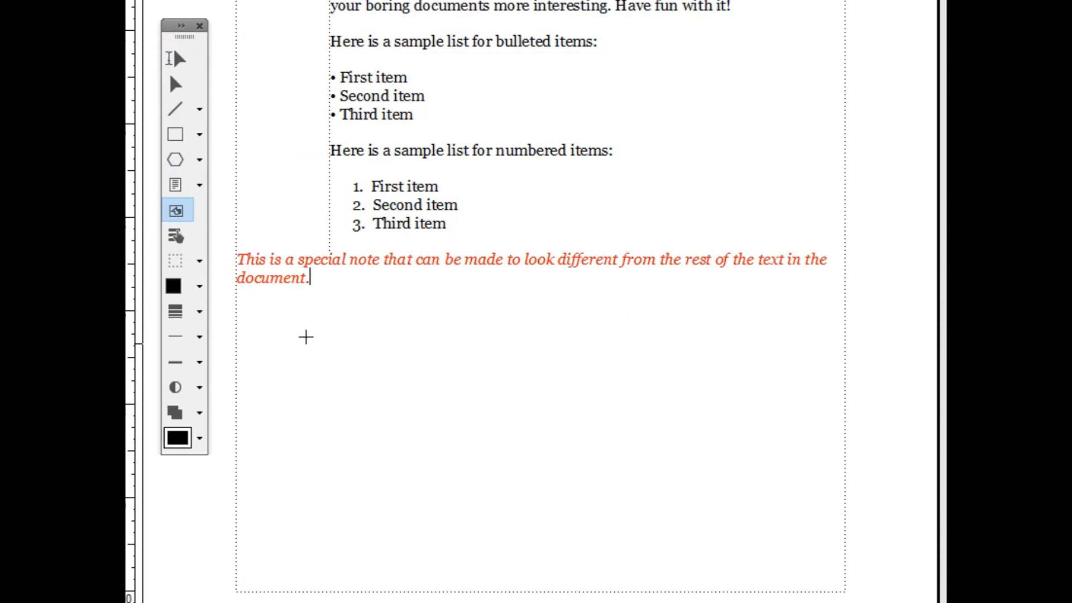
drag(341, 313, 735, 566)
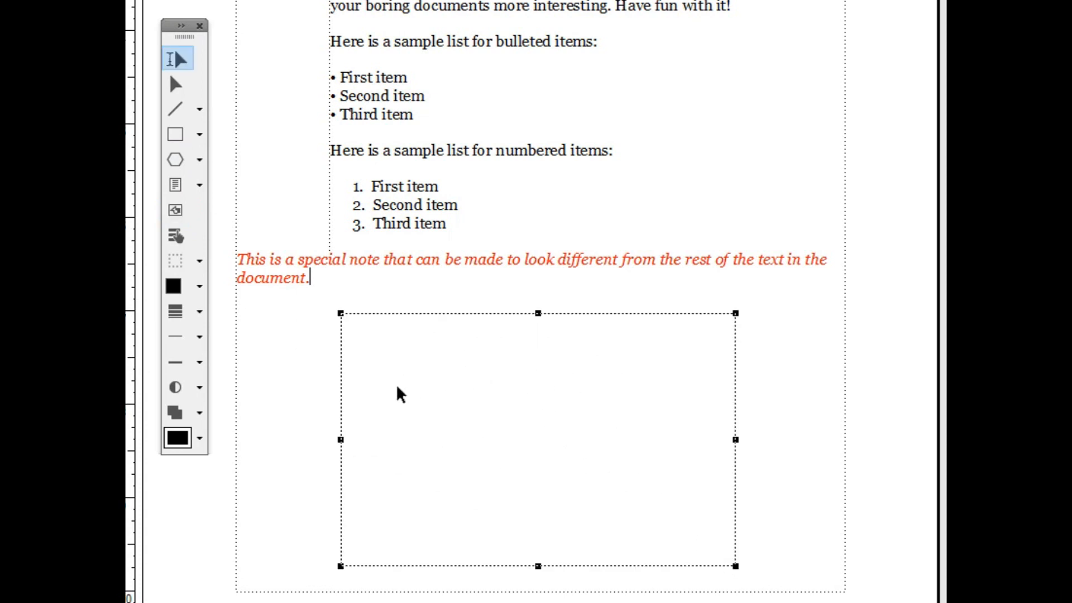
mouse_move(341, 440)
mouse_down()
mouse_move(275, 437)
mouse_move(479, 458)
mouse_move(421, 437)
mouse_move(354, 439)
mouse_up()
drag(583, 447, 502, 407)
click(440, 319)
mouse_move(439, 316)
mouse_down()
mouse_move(385, 299)
mouse_move(461, 337)
mouse_move(416, 320)
mouse_move(425, 310)
mouse_up()
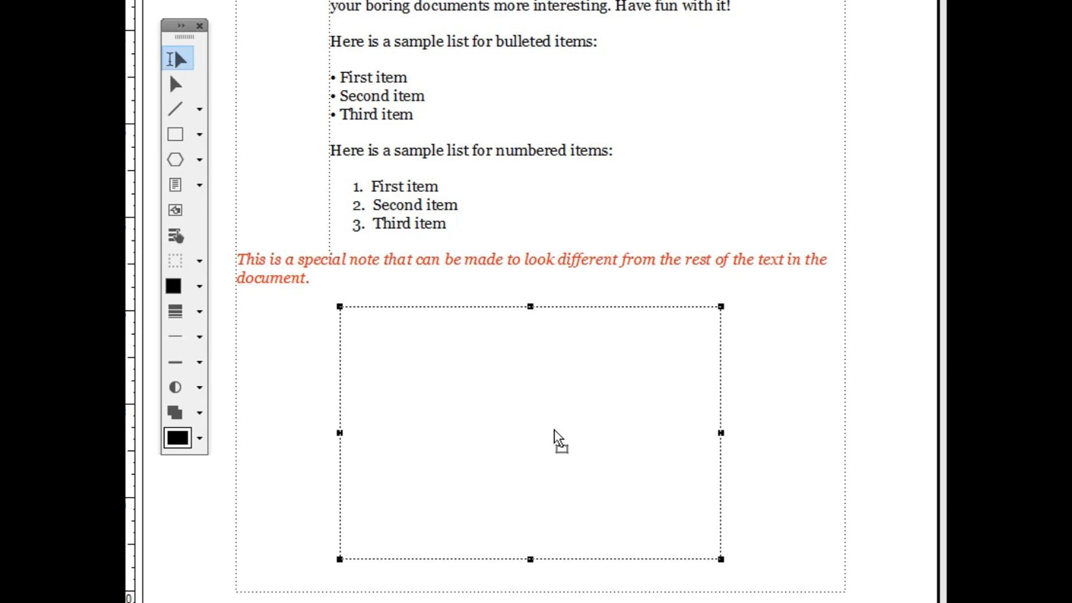
Put the hard hat and calculator picture in the graphic frame and stretch all four sides outward to fill the frame
click(513, 405)
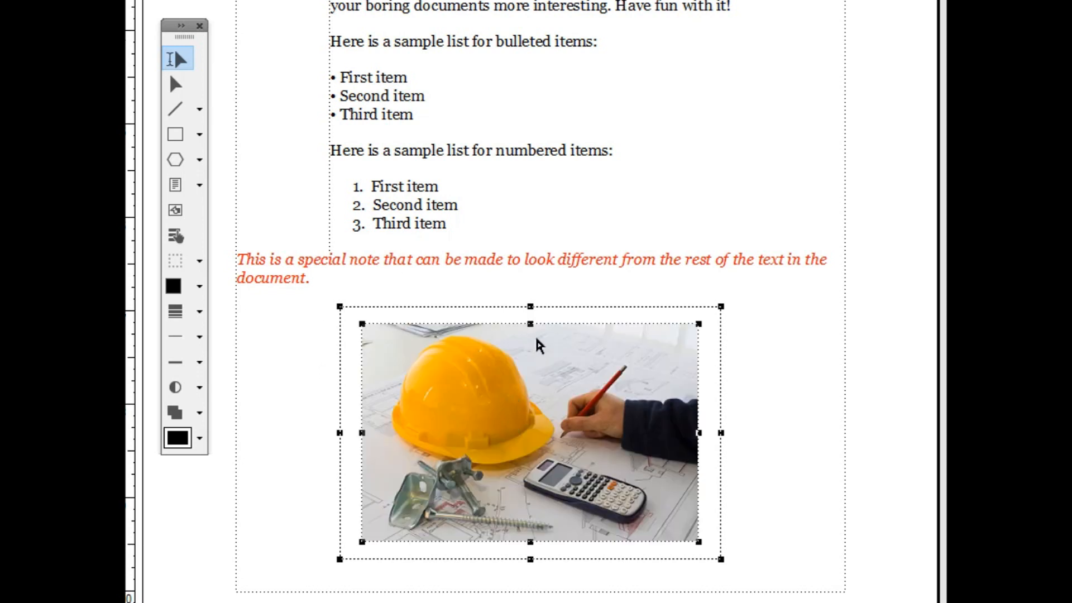
drag(531, 323, 530, 294)
drag(529, 543, 530, 579)
drag(703, 434, 721, 433)
drag(360, 433, 330, 434)
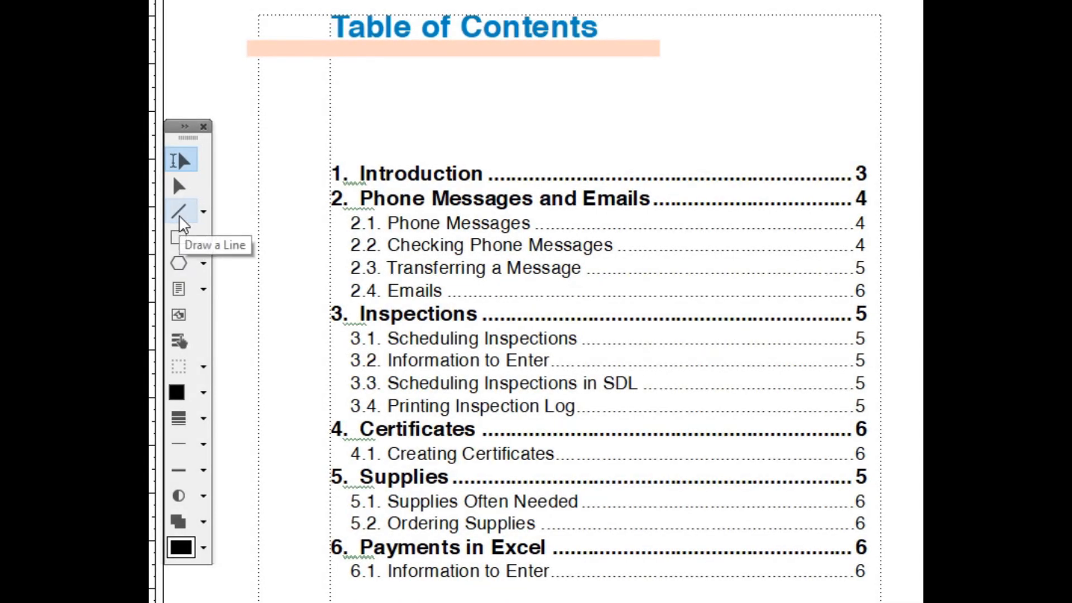
Draw a horizontal line beneath the "3. Inspections" heading and increase its line width
click(179, 217)
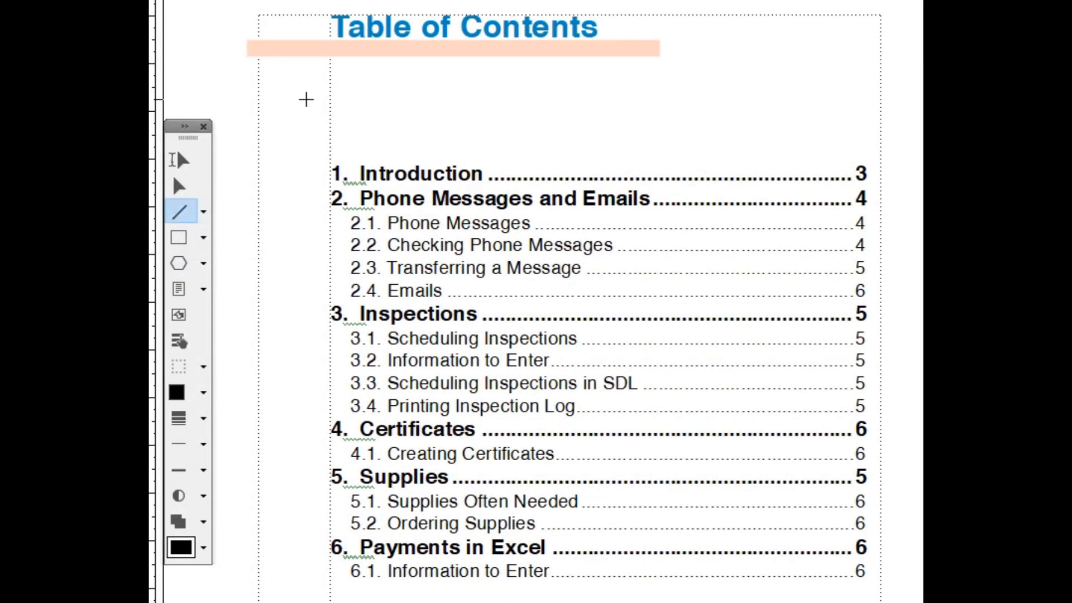
scroll(569, 302, down, 15)
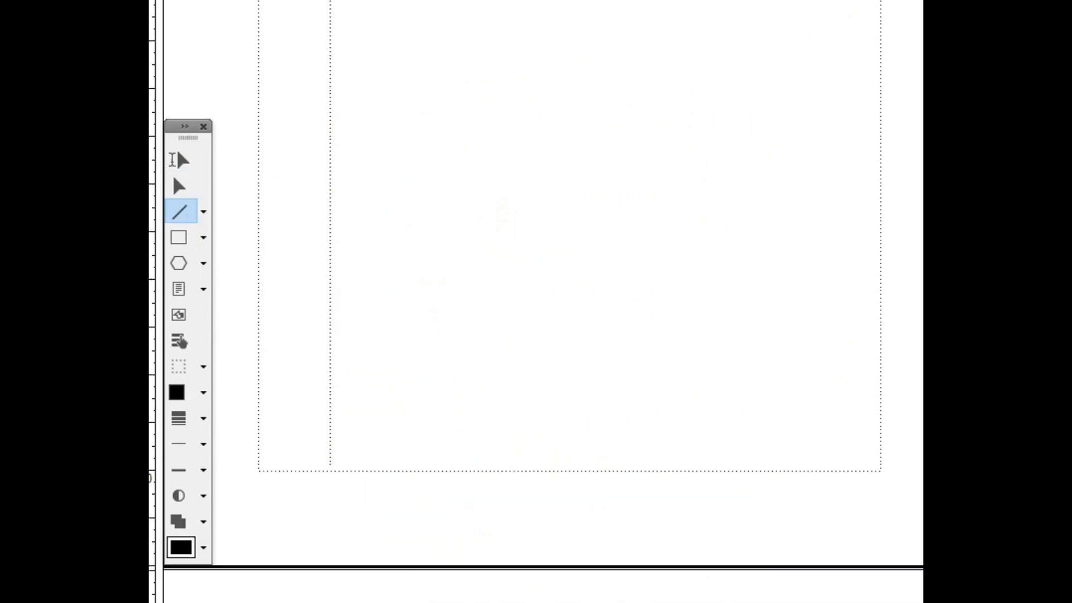
scroll(559, 302, down, 5)
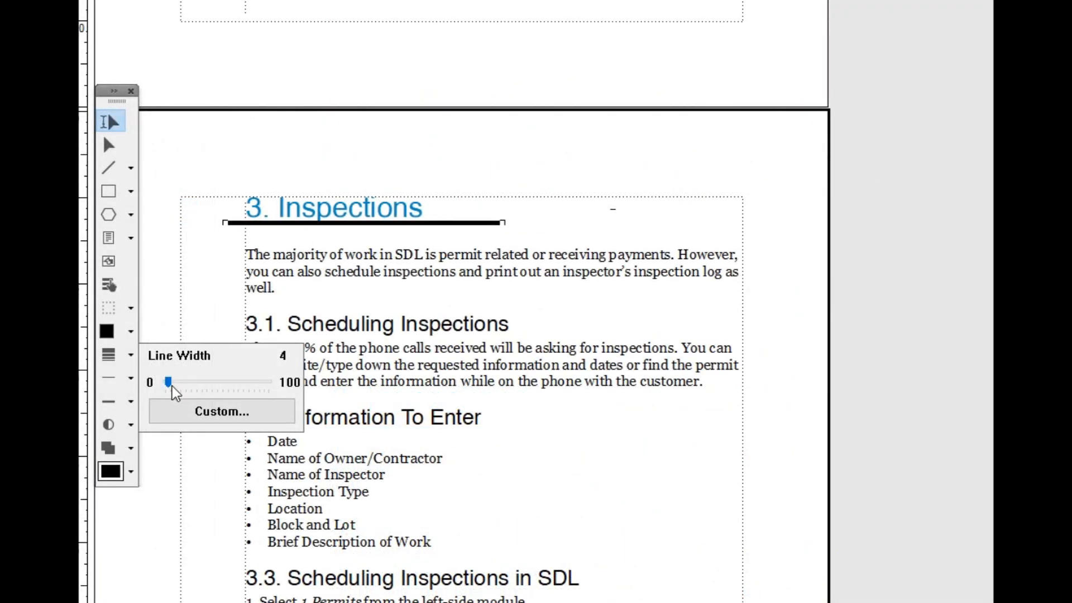
drag(170, 385, 177, 388)
click(358, 230)
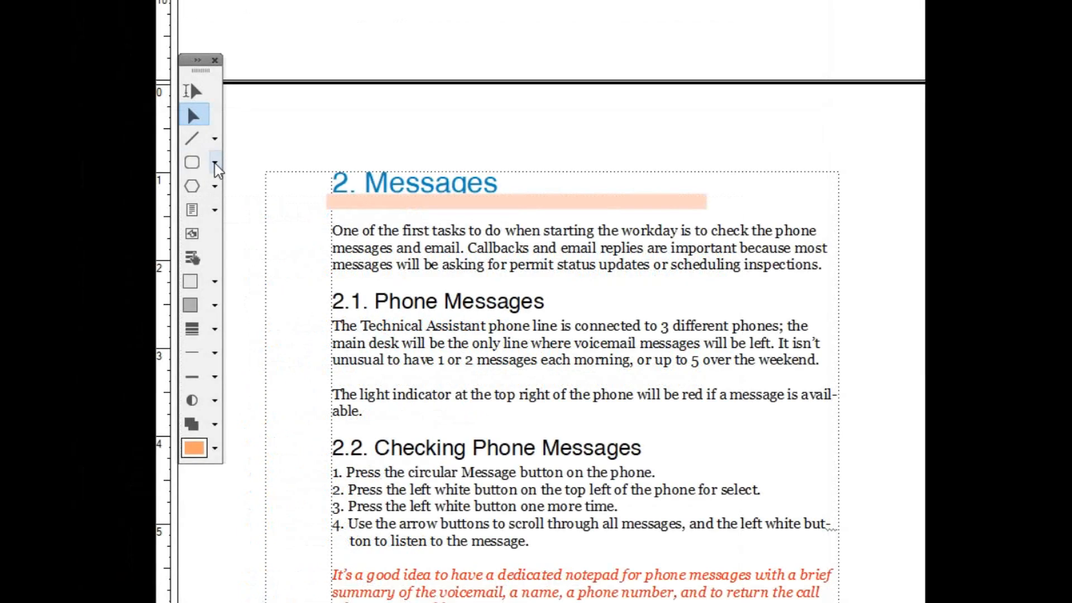
Draw a rounded rectangle over the start of the "2. Messages" heading and send it to the back
click(196, 166)
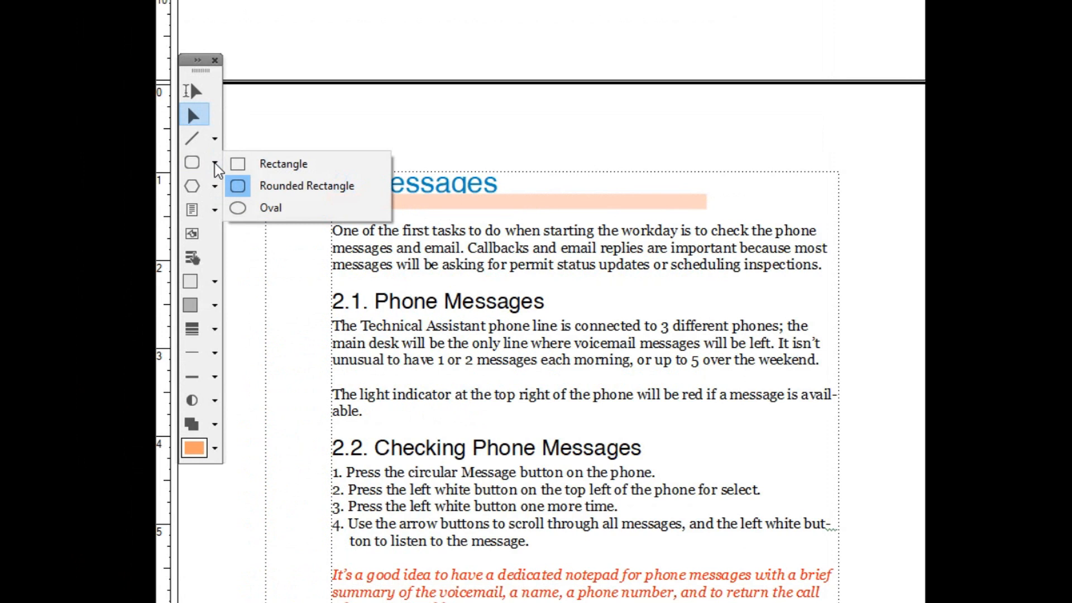
click(197, 164)
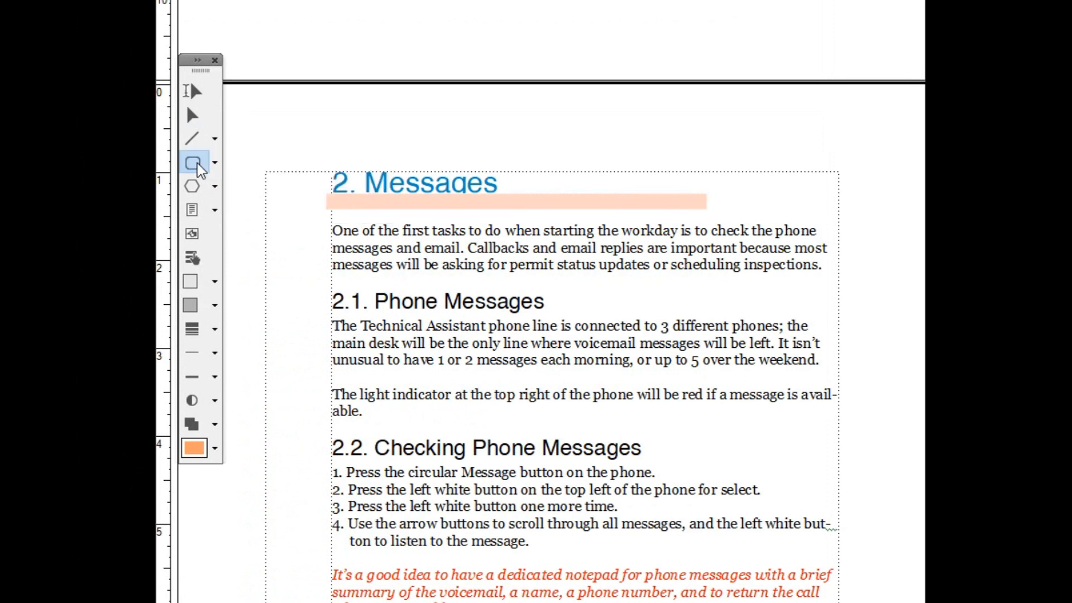
drag(286, 149, 397, 230)
right_click(339, 197)
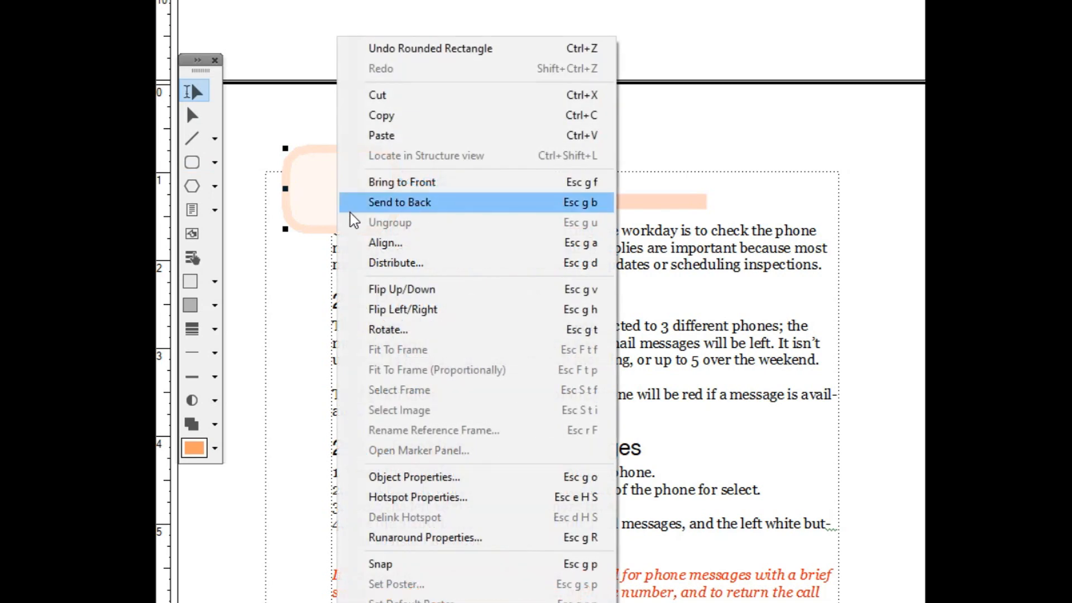
click(389, 204)
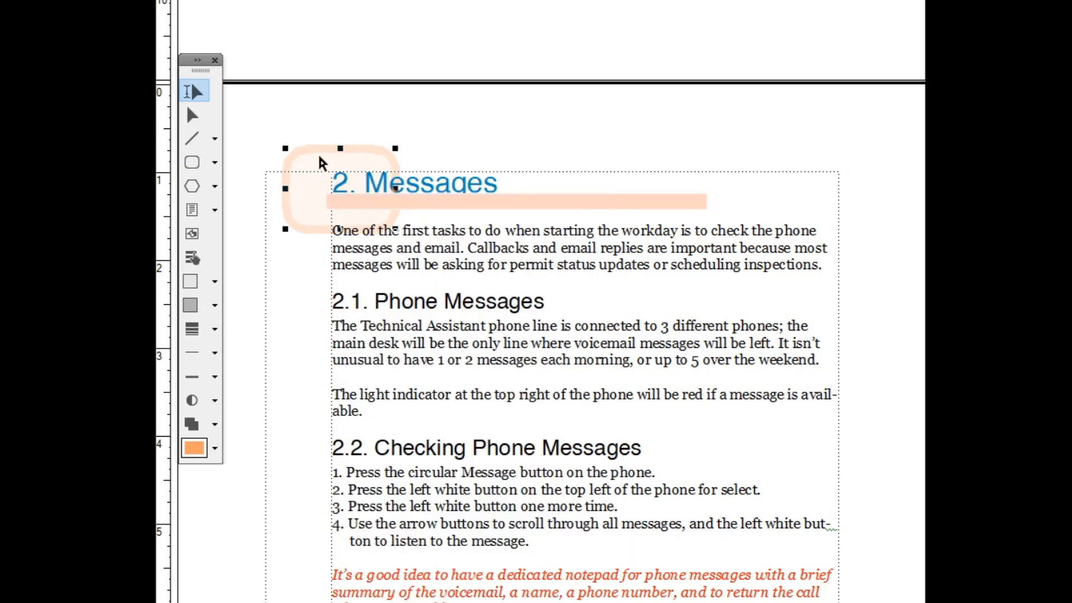
click(214, 305)
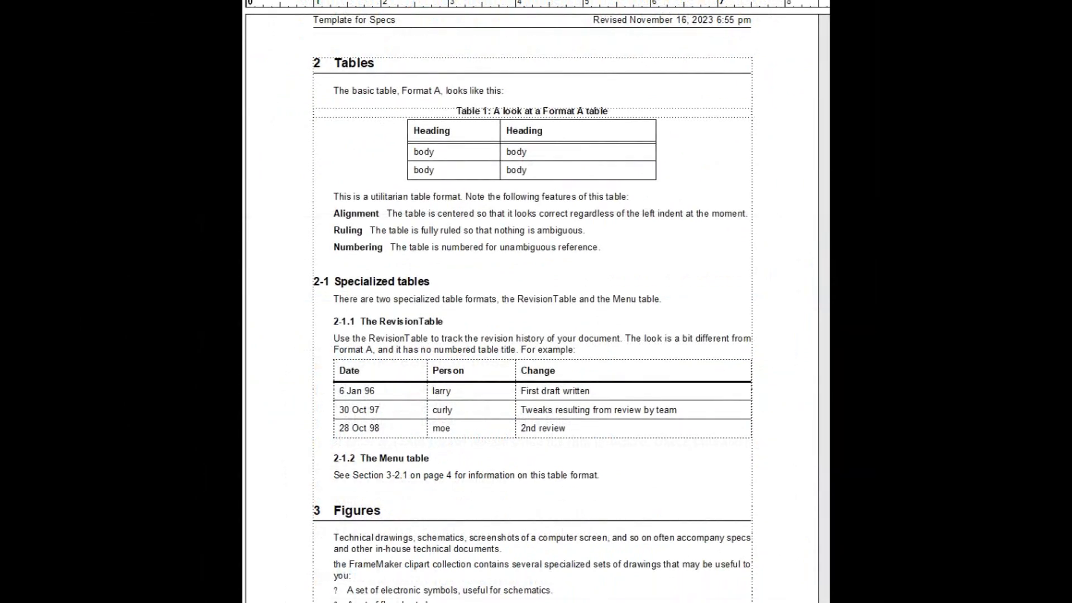
scroll(679, 151, down, 3)
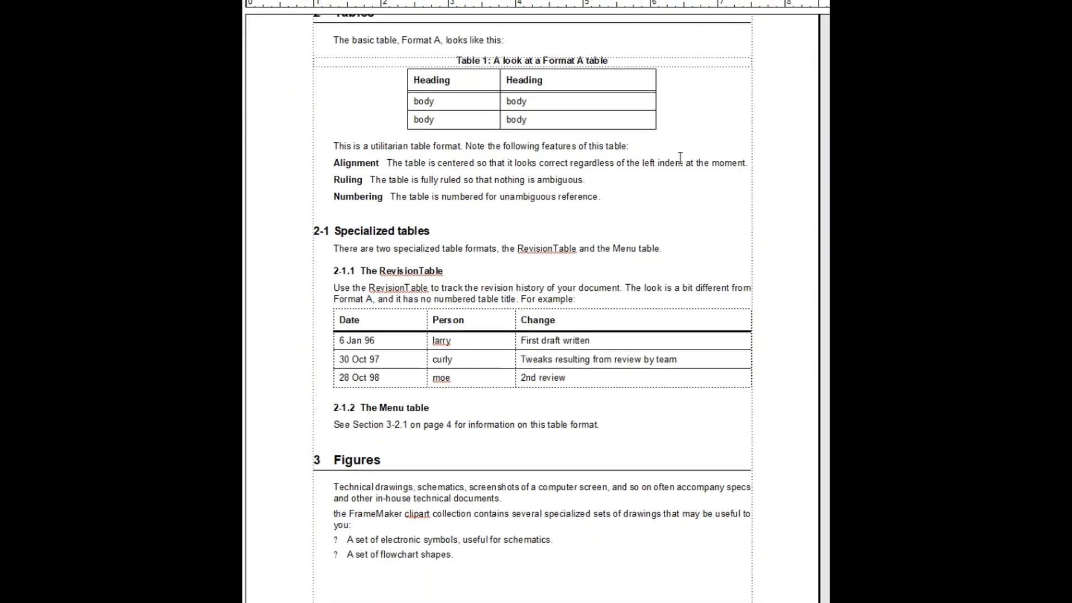
scroll(733, 162, down, 3)
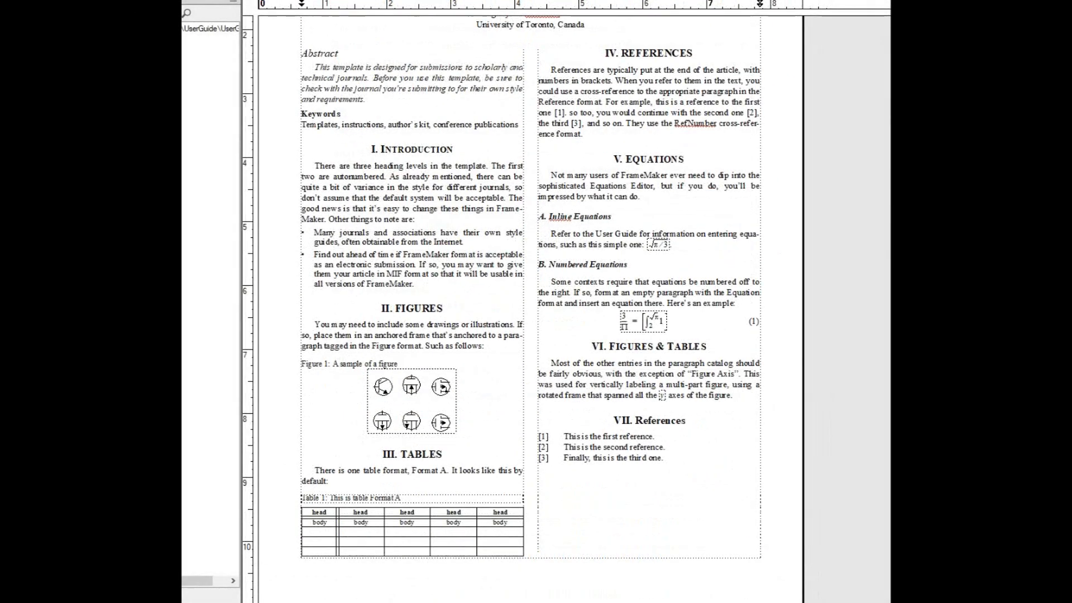